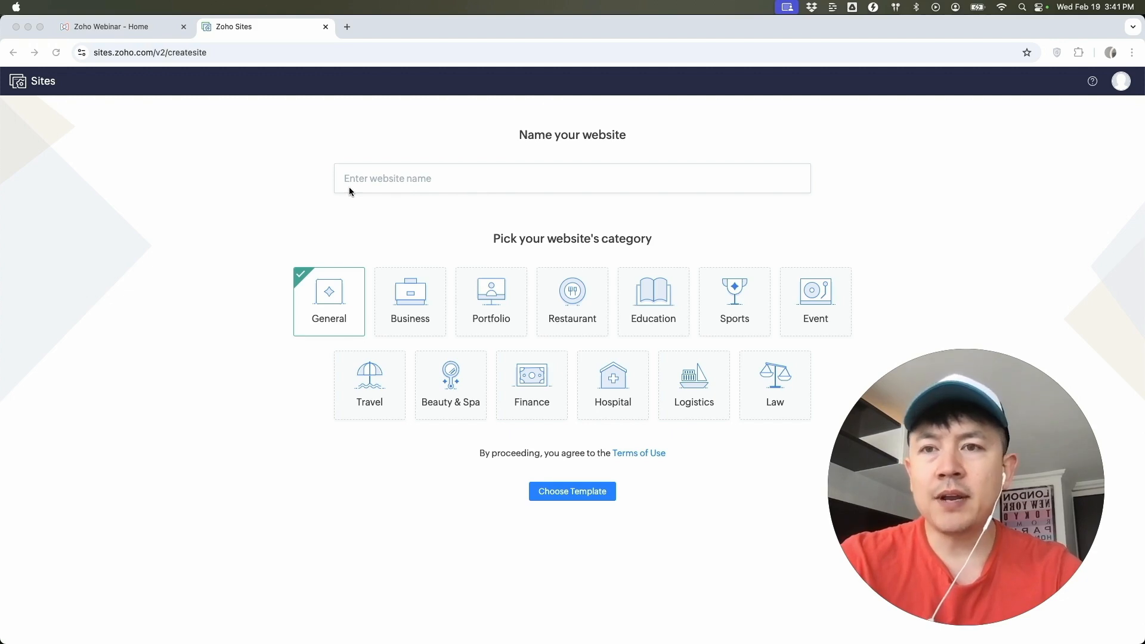
Name the new website "Make Money Anthony", assign it to the Finance category and continue to the template choice
left_click(384, 180)
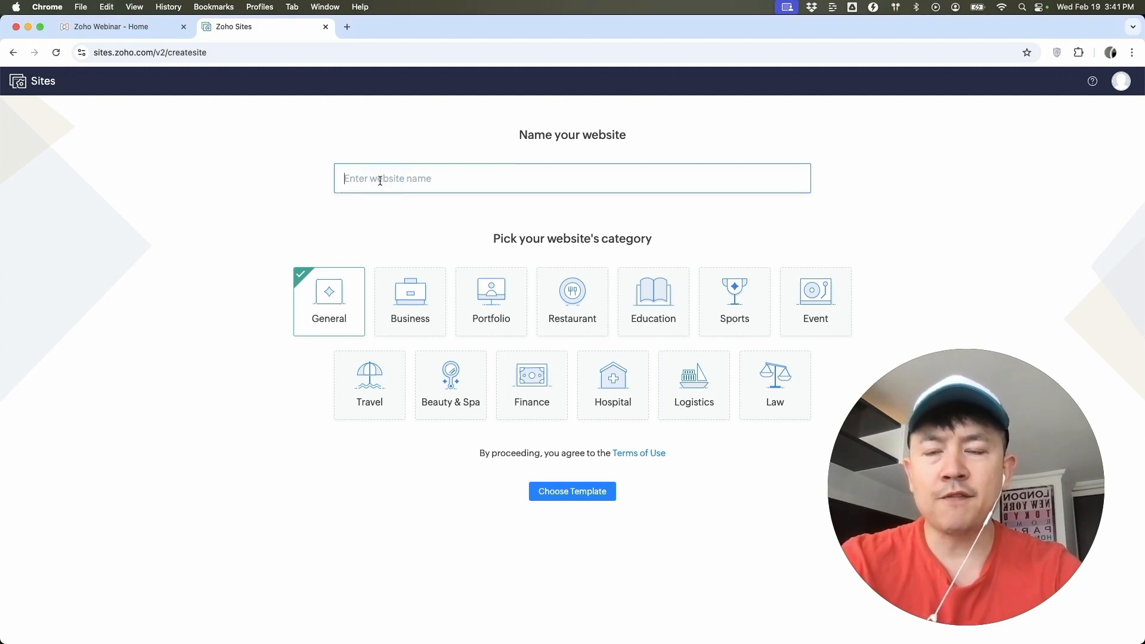
type("Make Money Anthony")
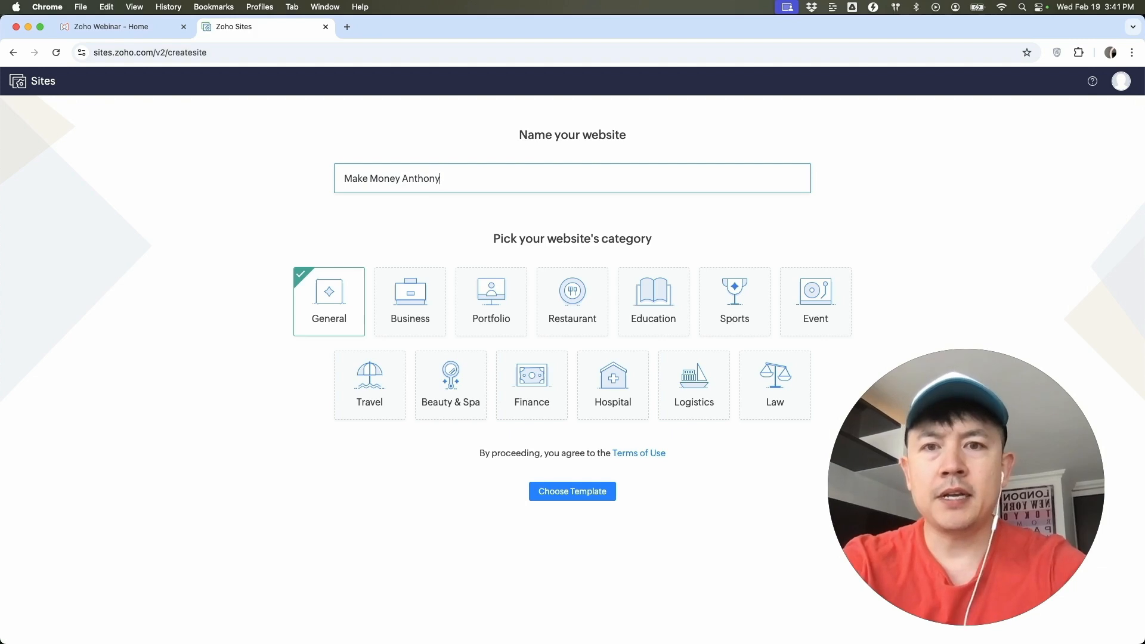
left_click(350, 265)
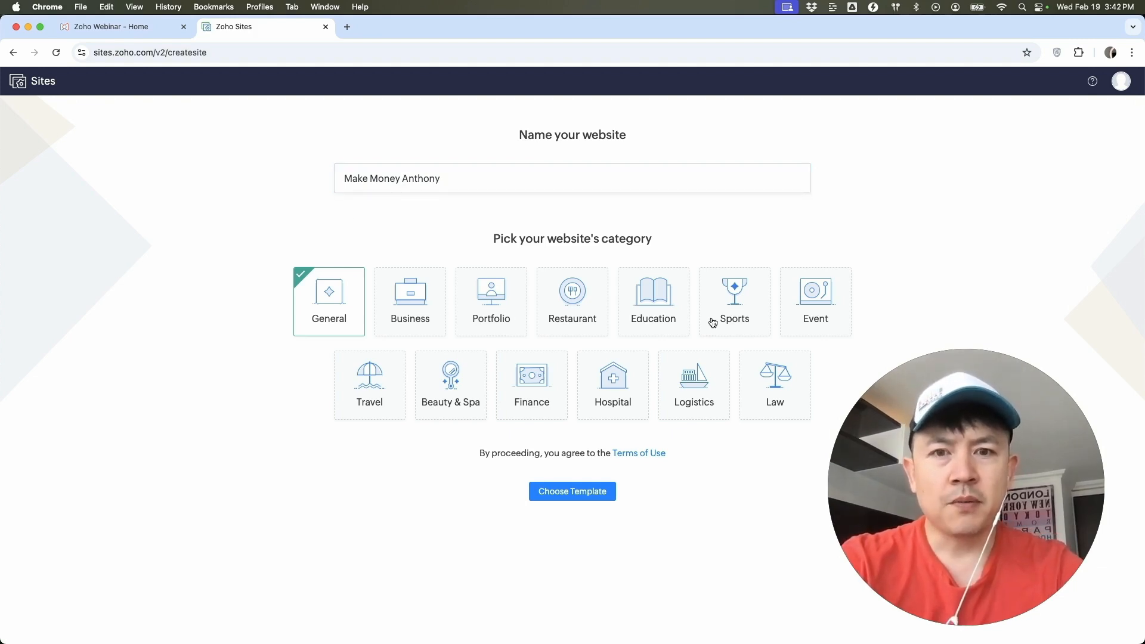
left_click(536, 385)
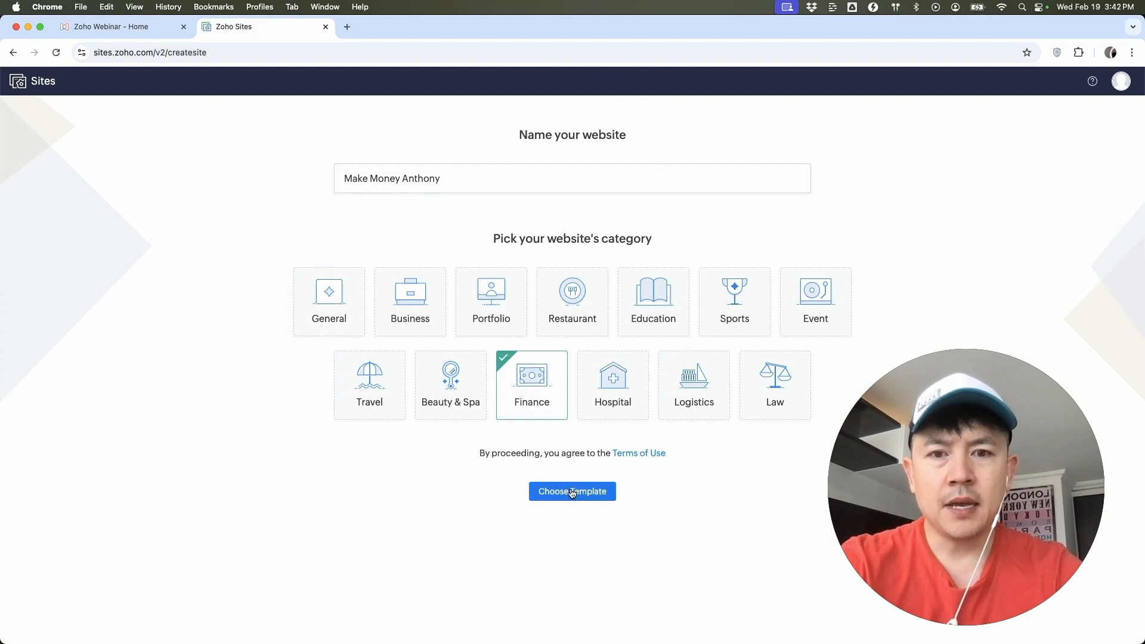
left_click(572, 491)
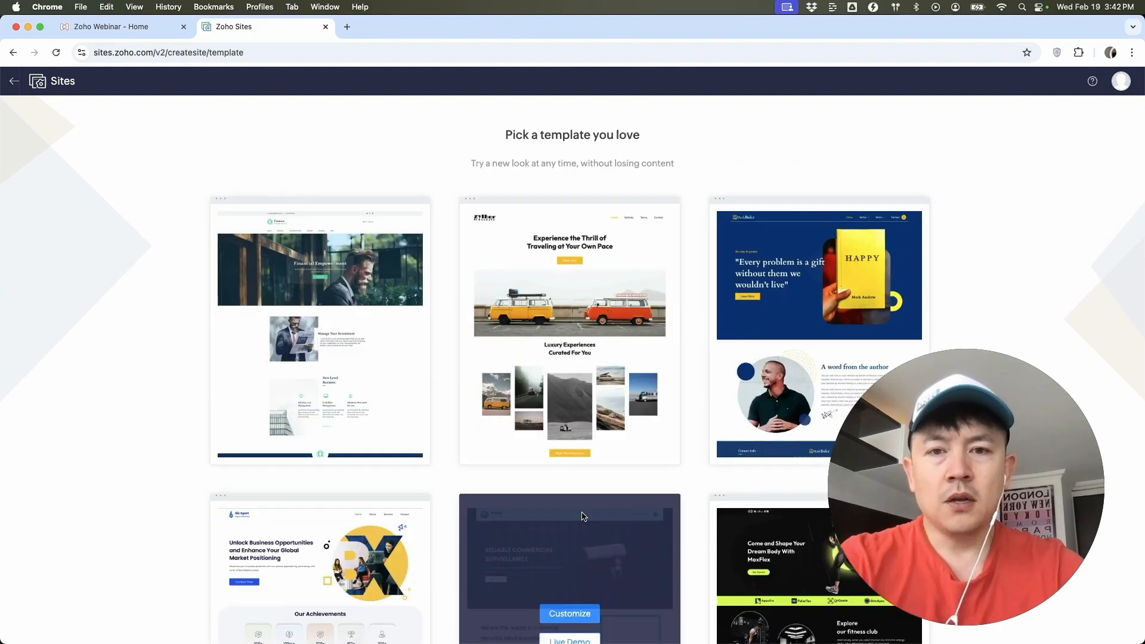
Browse the template gallery and compare the available website designs
scroll(581, 511, "down", 5)
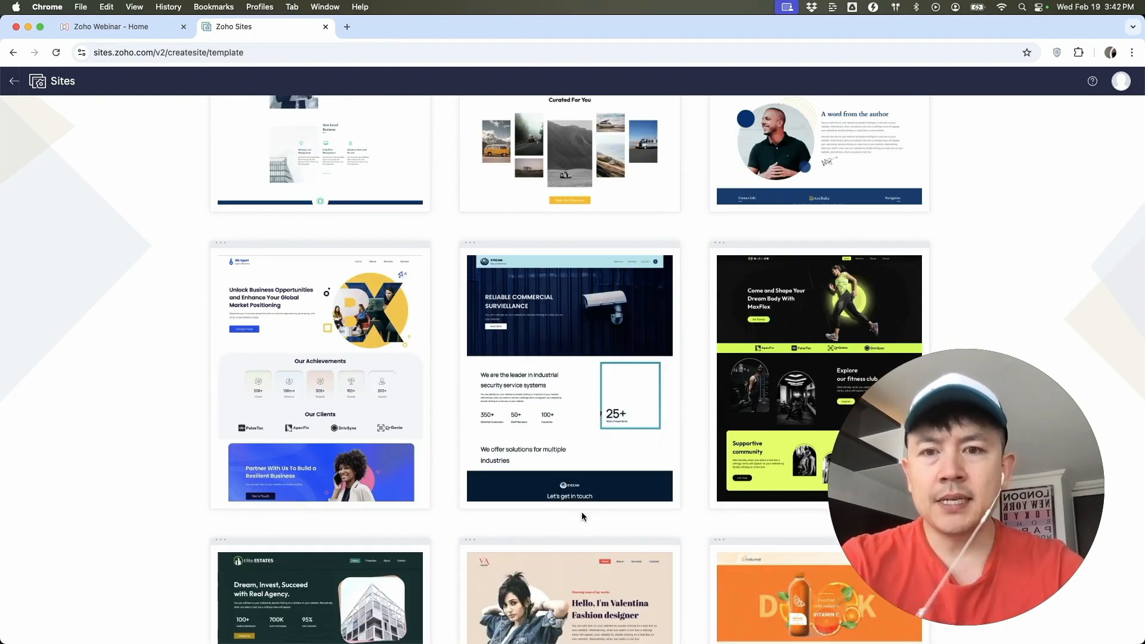
scroll(582, 517, "down", 10)
scroll(582, 517, "up", 4)
scroll(582, 516, "up", 10)
scroll(582, 516, "down", 15)
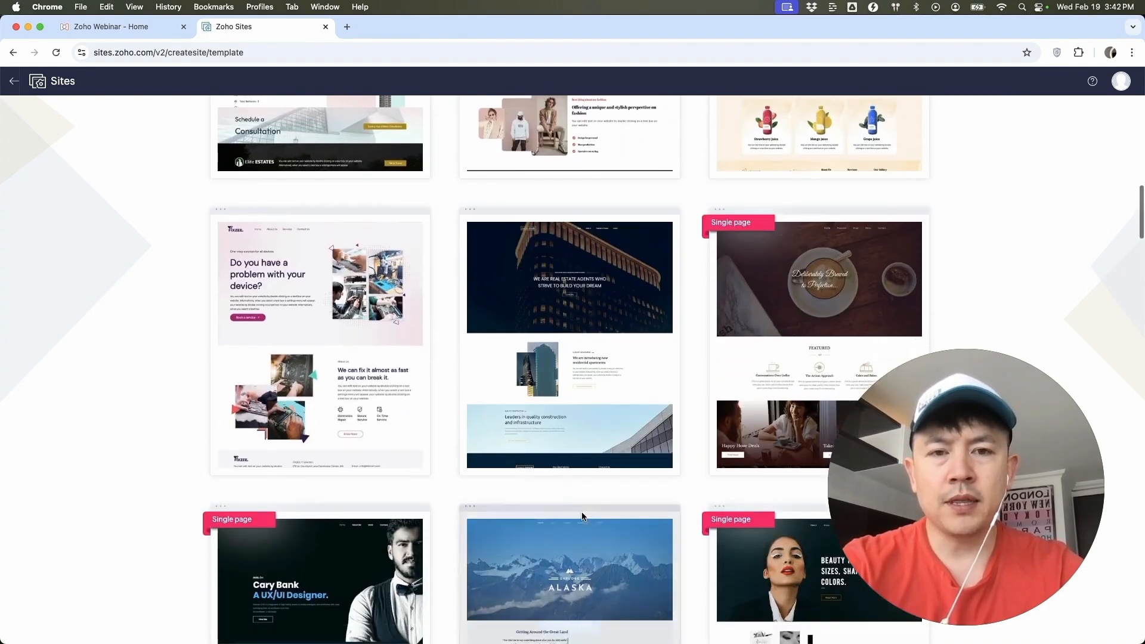
scroll(582, 517, "down", 10)
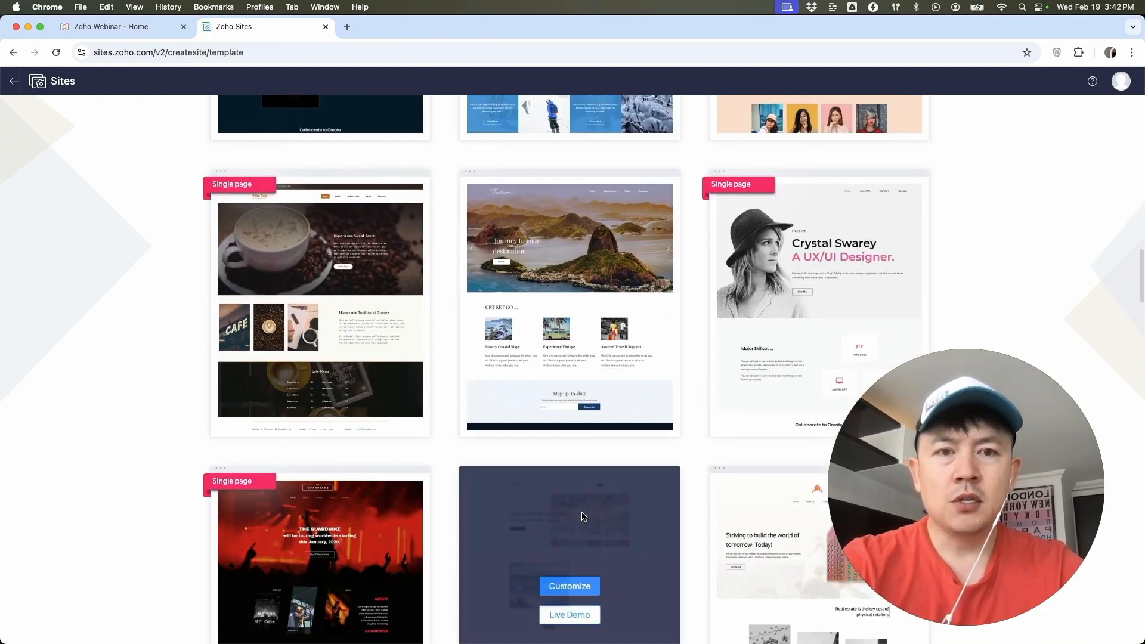
scroll(559, 455, "down", 5)
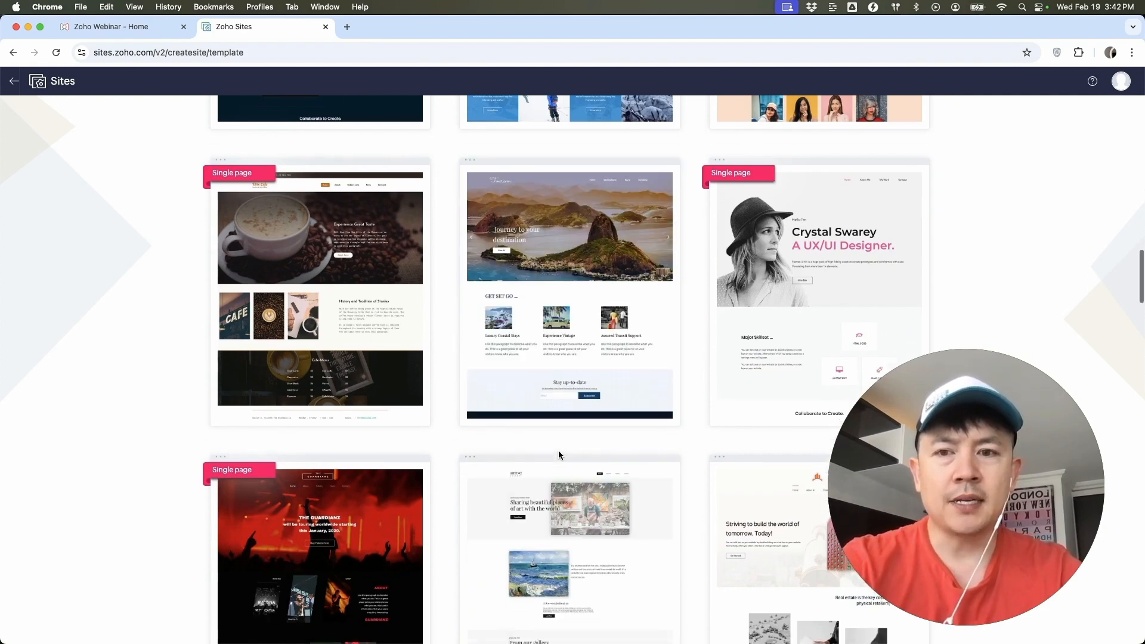
scroll(559, 455, "down", 8)
scroll(559, 455, "up", 4)
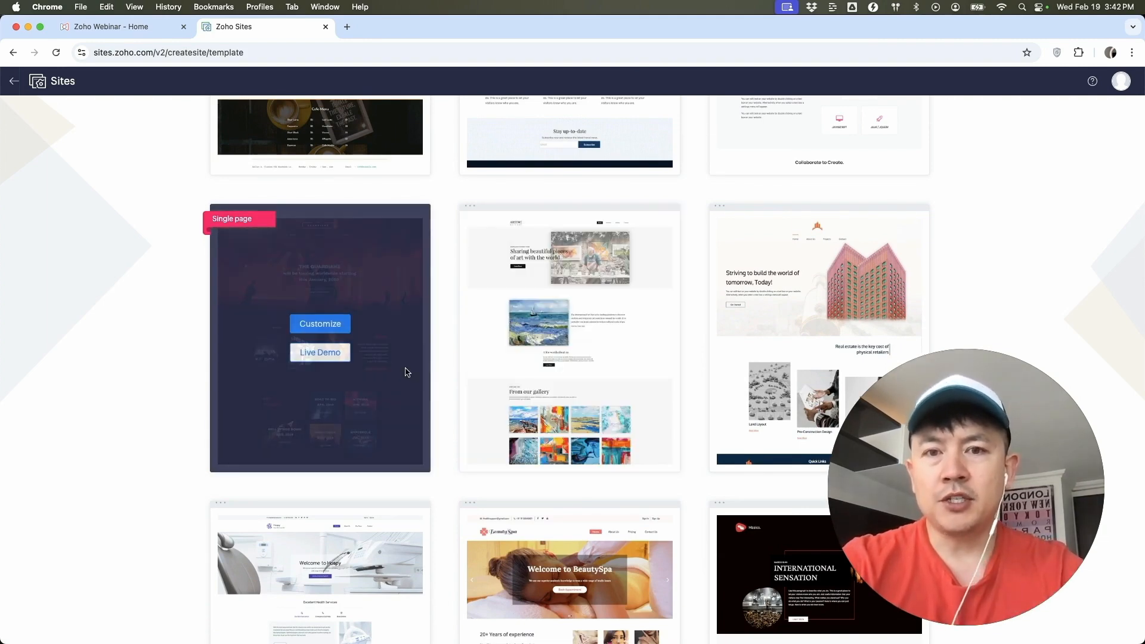
scroll(551, 379, "up", 1)
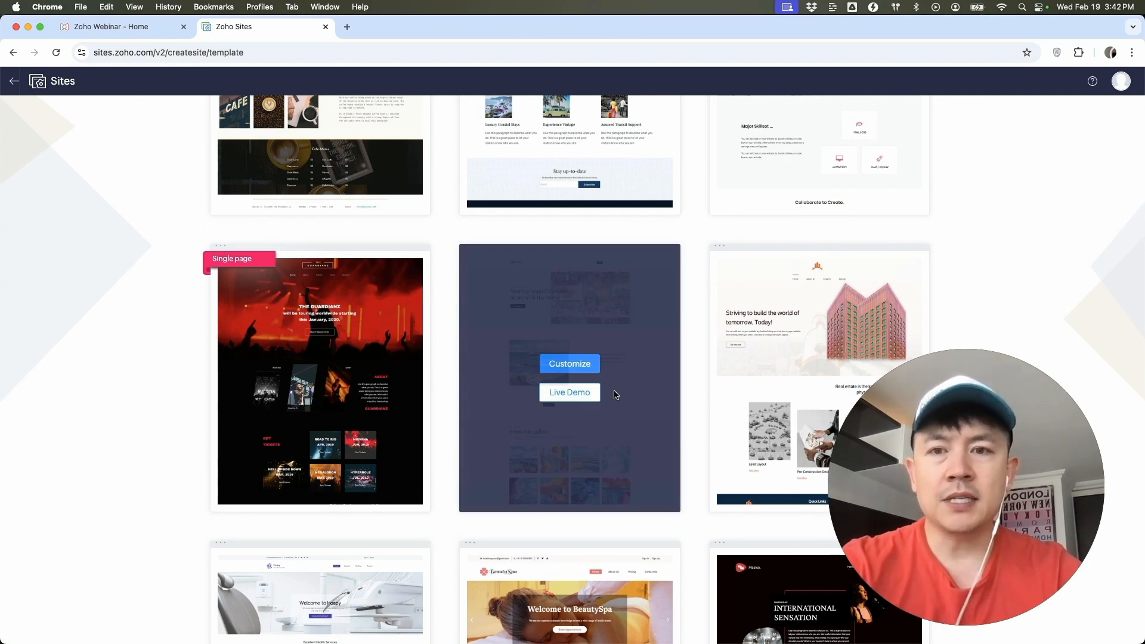
scroll(614, 358, "up", 3)
scroll(574, 332, "up", 7)
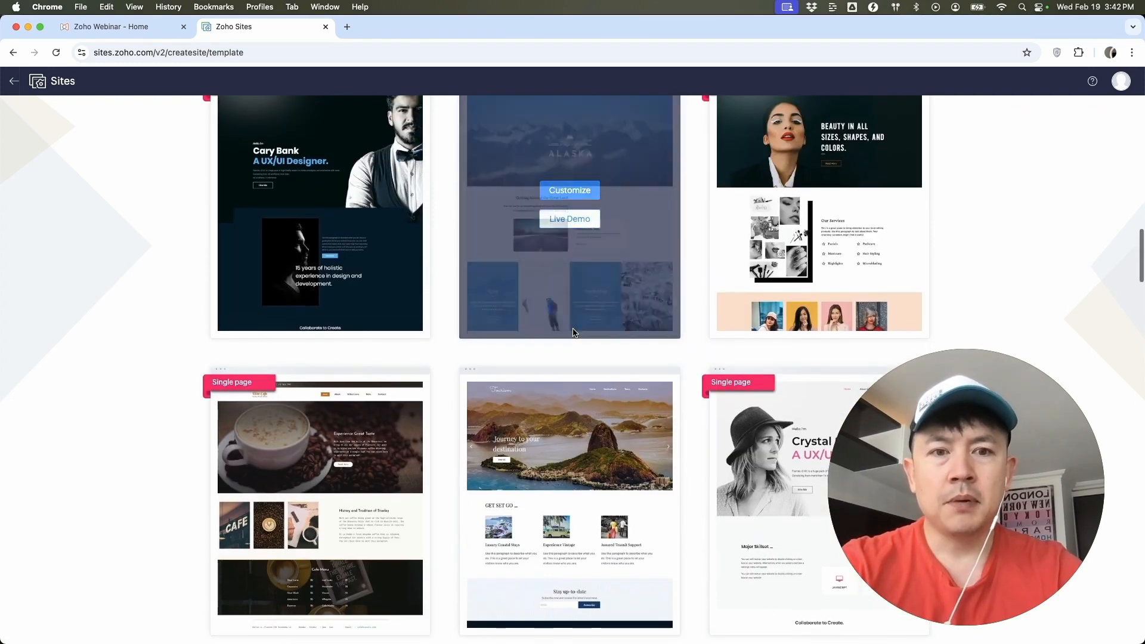
Choose the single-page UX/UI designer template showing a woman in a hat for customization
scroll(574, 332, "down", 5)
mouse_move(811, 286)
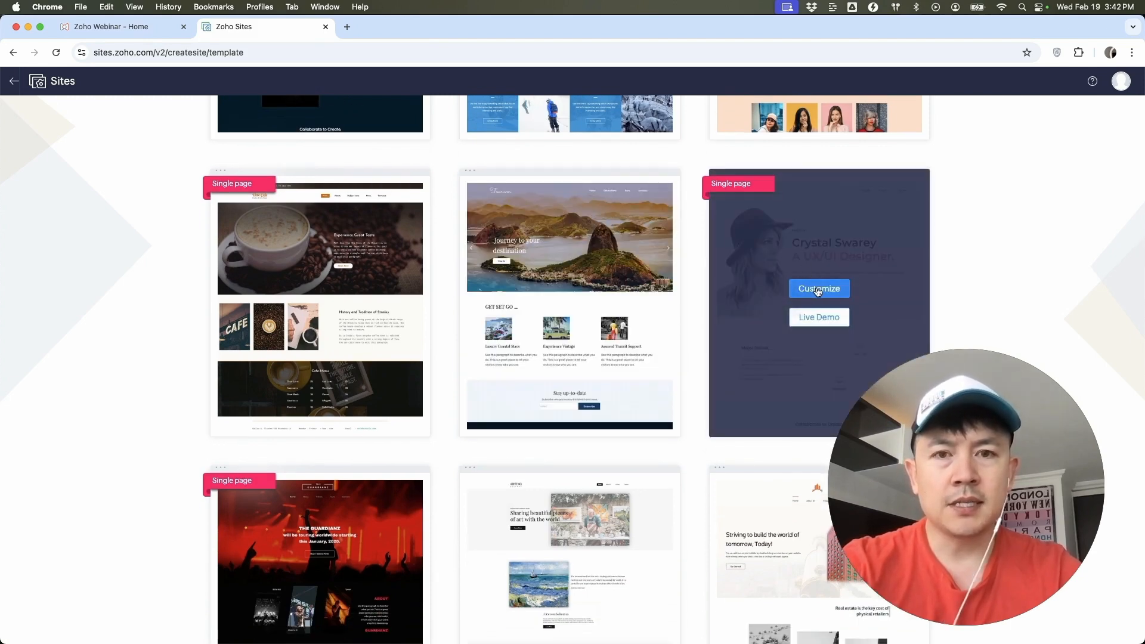
left_click(817, 290)
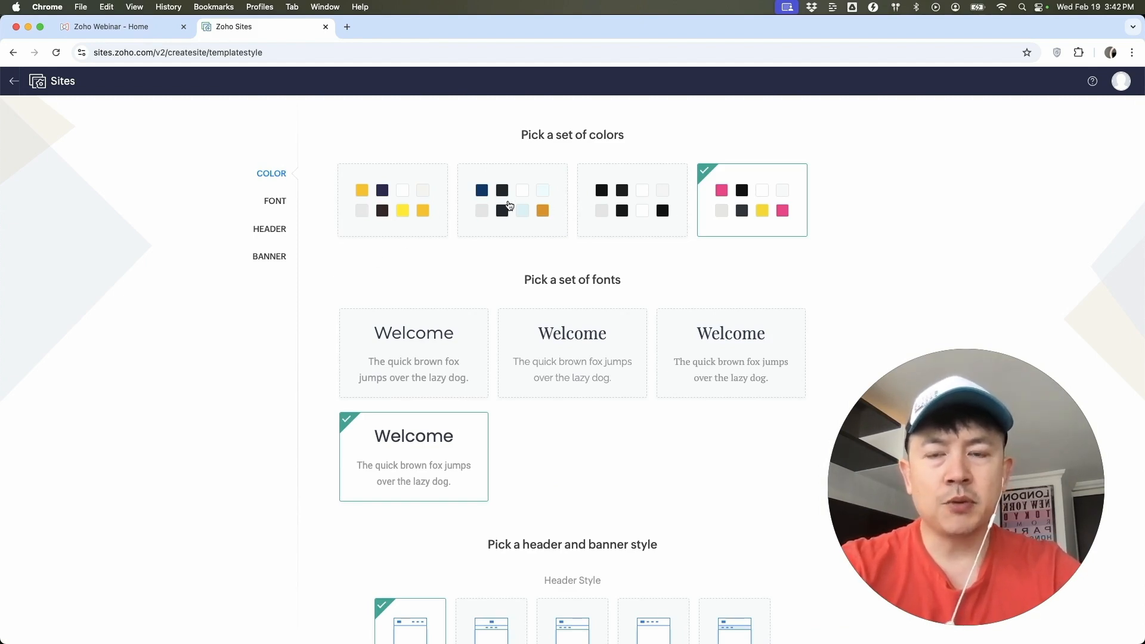
Select the yellow and dark purple color set and the first font set for the template
left_click(387, 210)
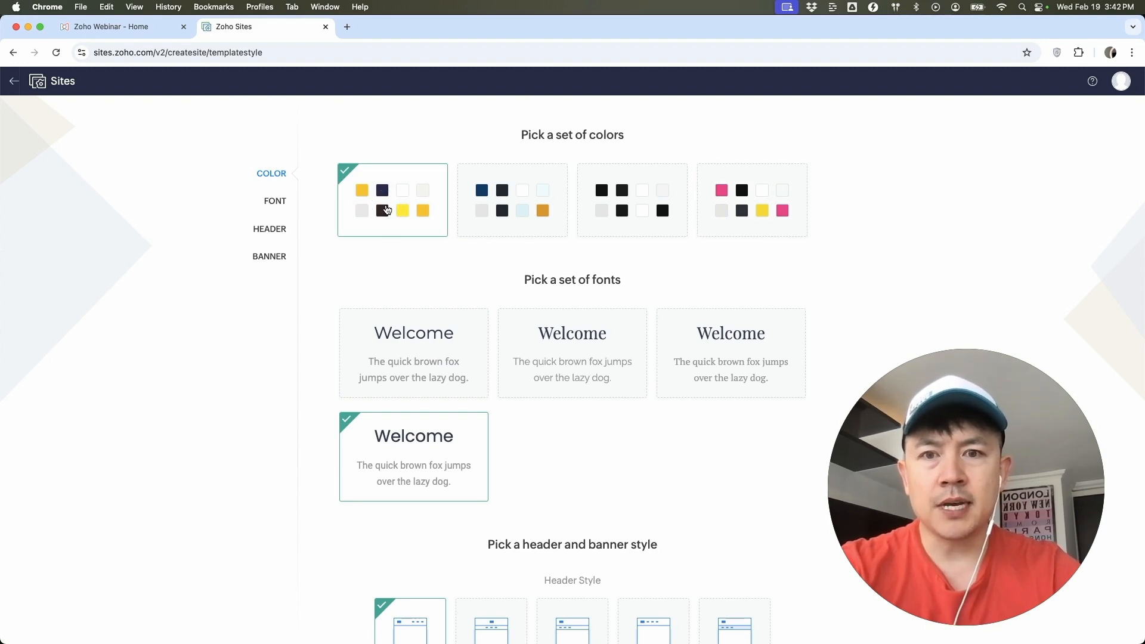
scroll(386, 209, "down", 3)
scroll(513, 206, "down", 2)
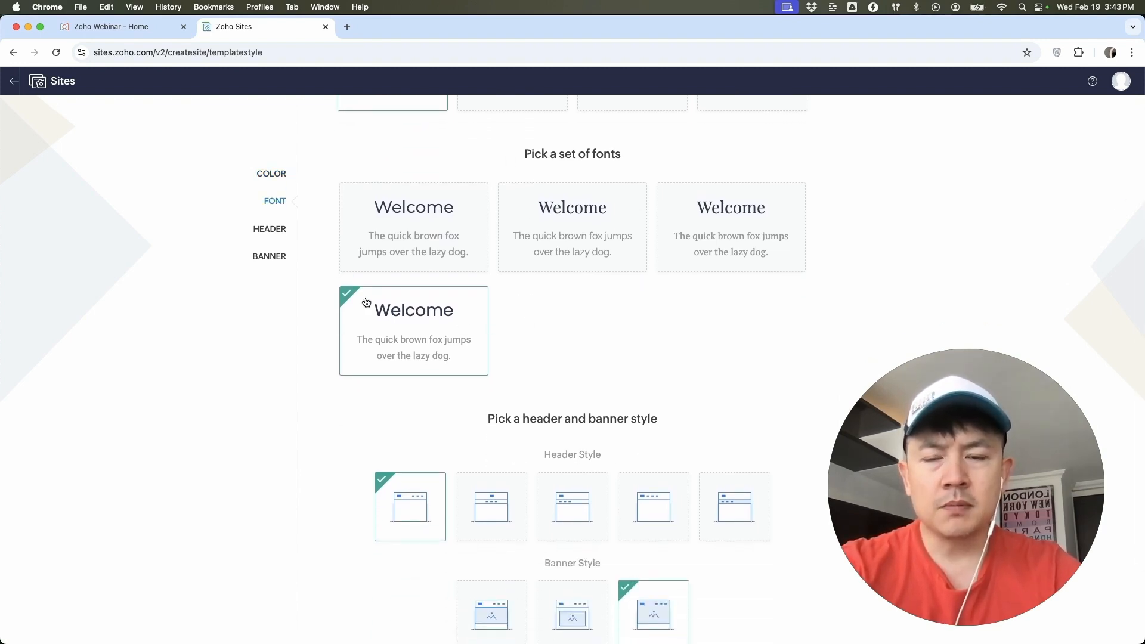
left_click(423, 232)
Pick the fourth header style and finish the setup to create the website
scroll(609, 347, "down", 5)
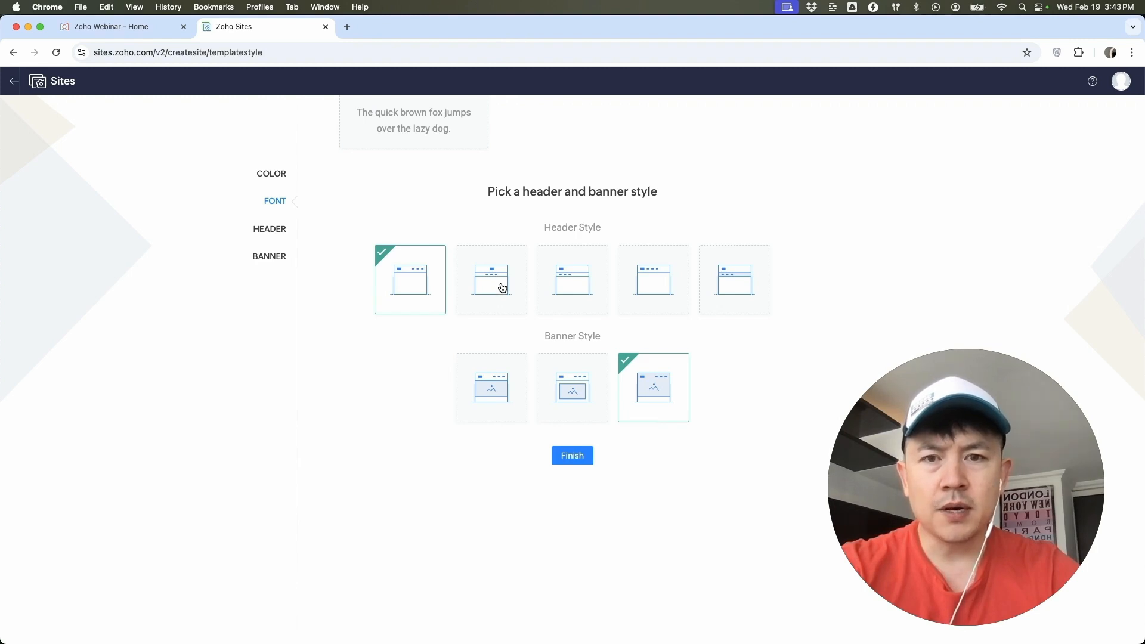
left_click(654, 286)
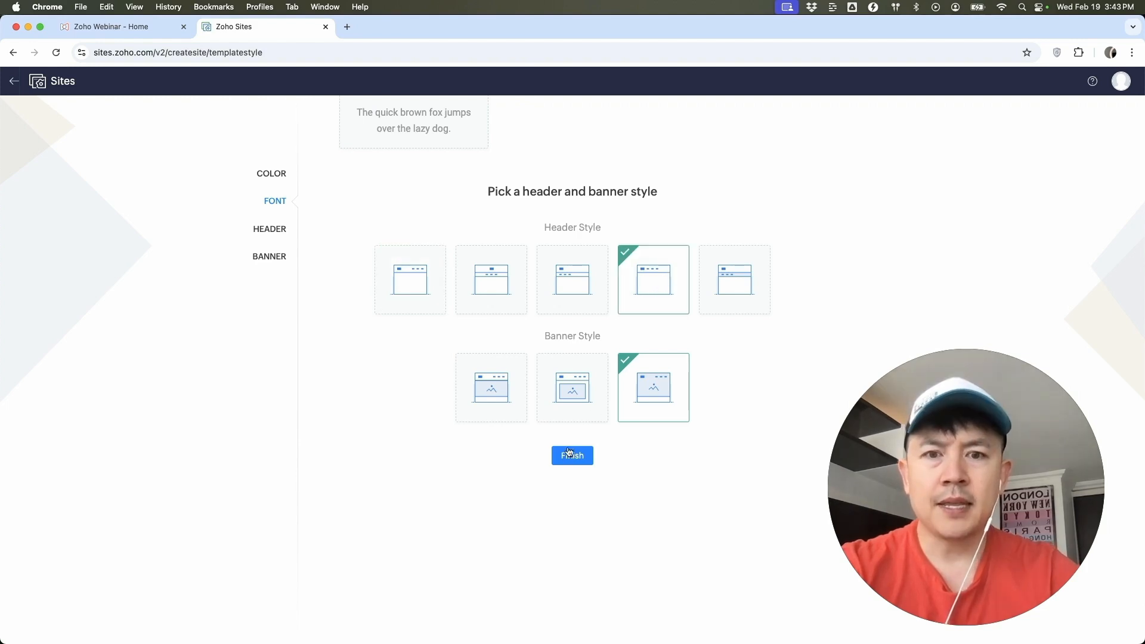
left_click(575, 457)
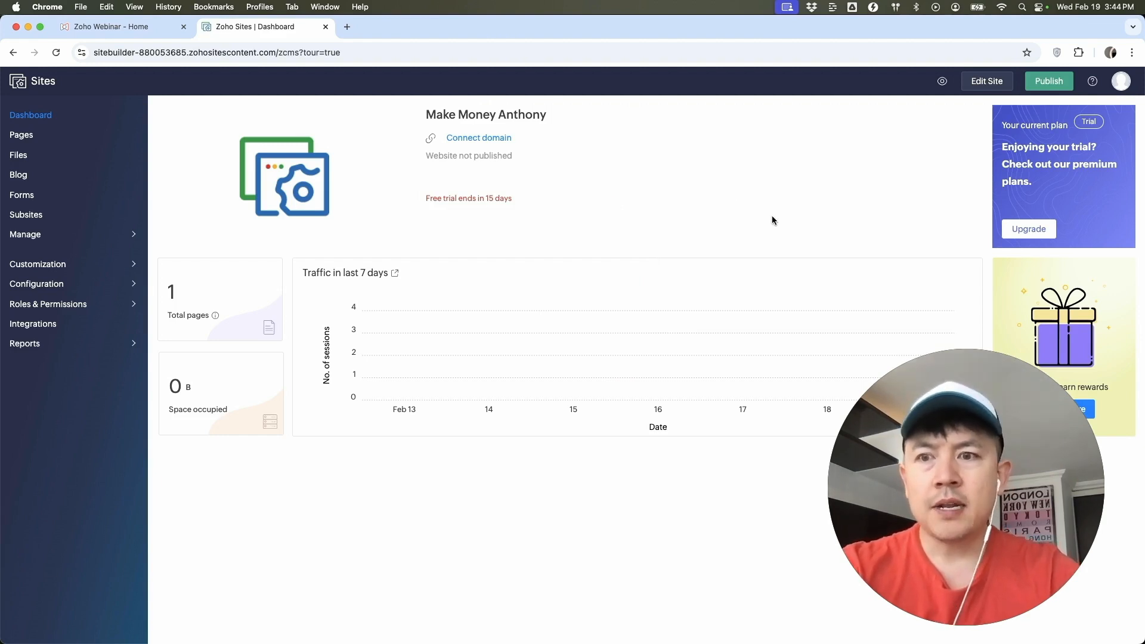
Open the website in the editor and look over its home page and the content types that can be added
left_click(984, 82)
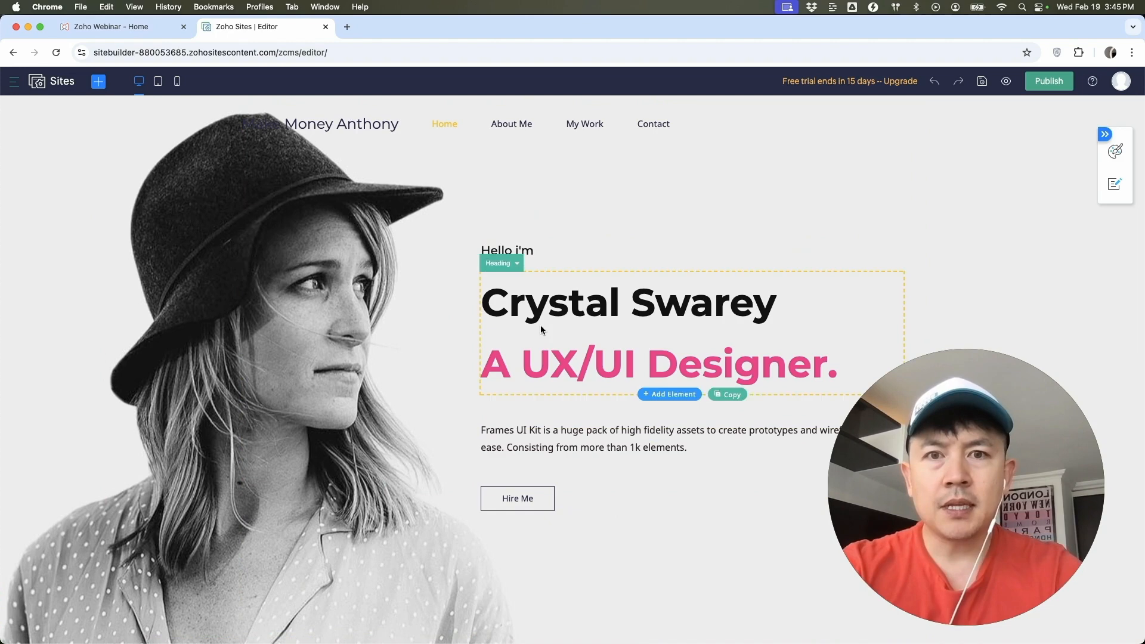
scroll(560, 466, "down", 2)
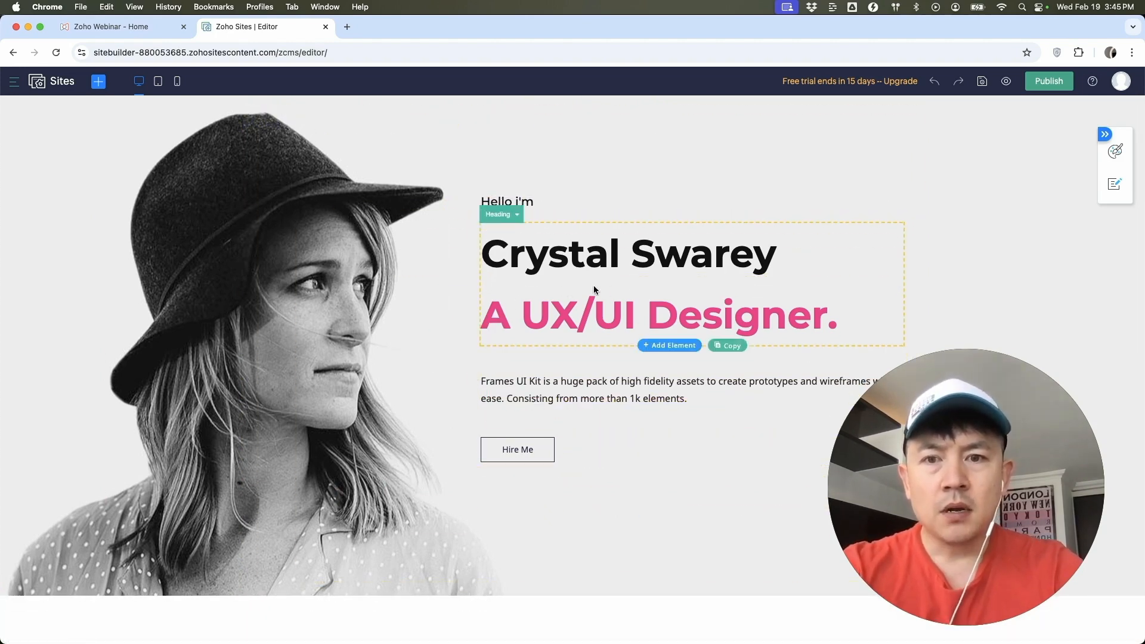
scroll(525, 386, "down", 3)
scroll(525, 389, "up", 2)
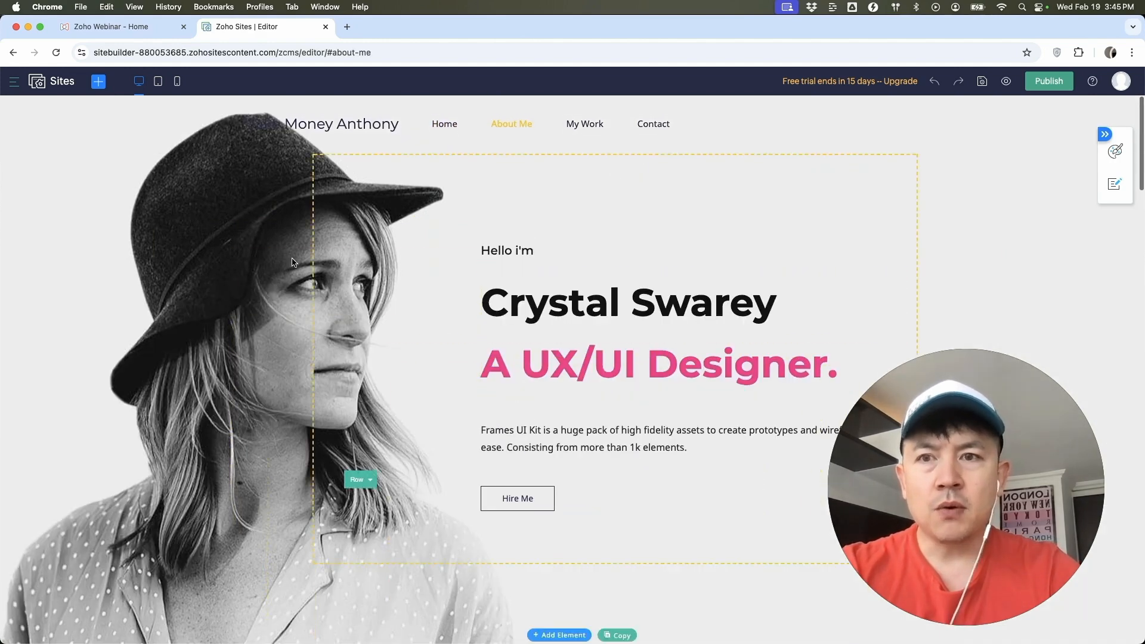
left_click(99, 82)
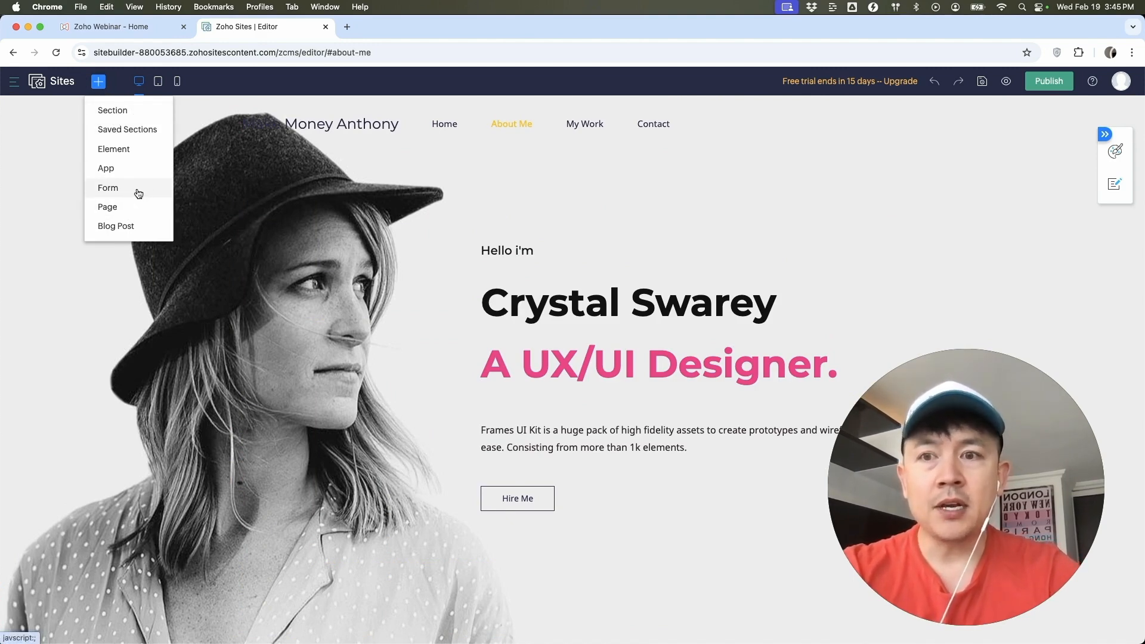
left_click(565, 233)
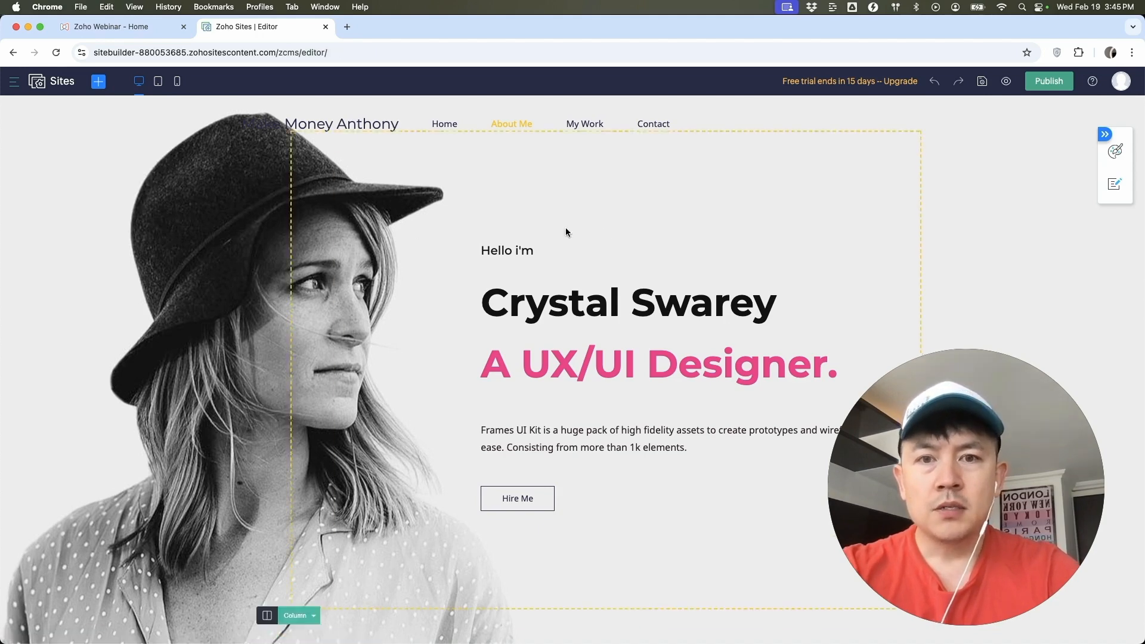
Replace the first line of the banner heading with "Make Money Anthony"
left_click(580, 307)
triple_click(623, 307)
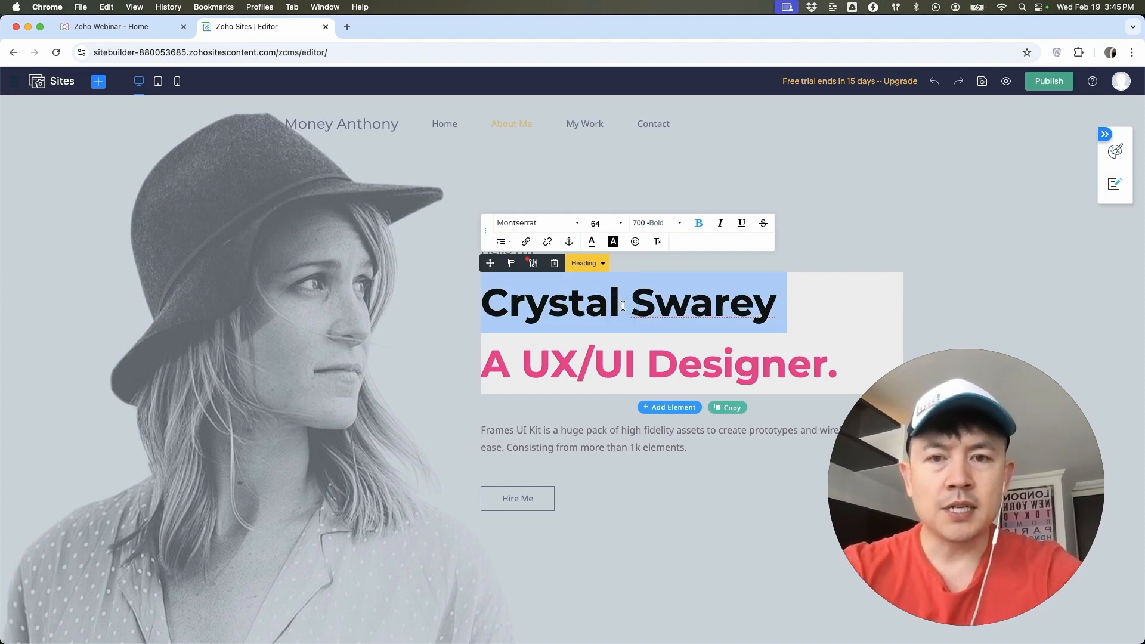
type("Make Money Antho")
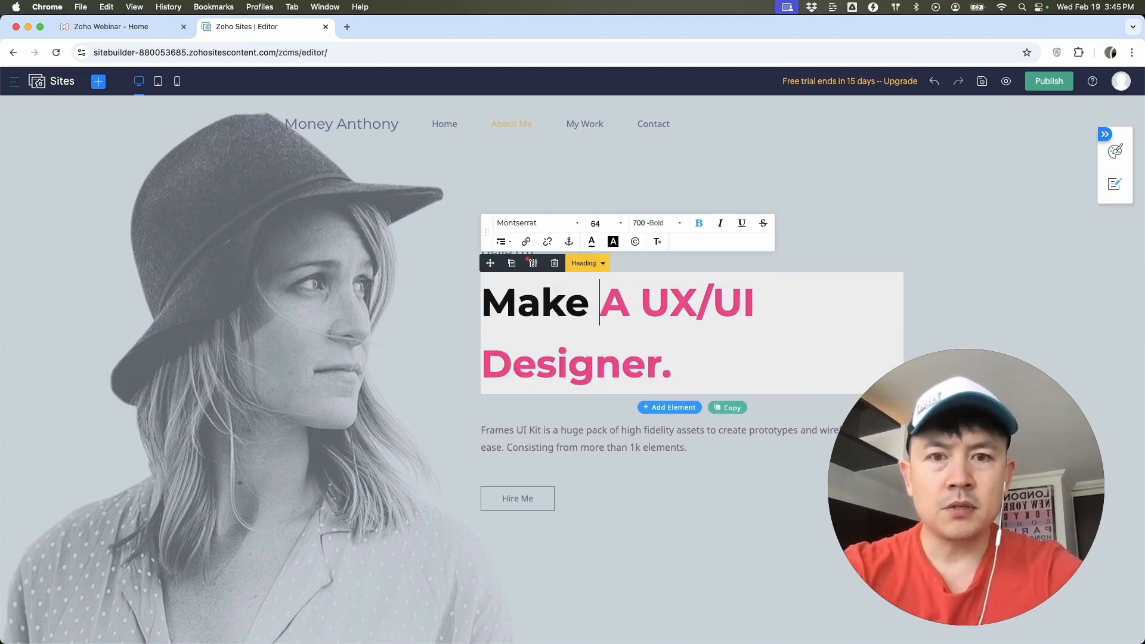
type("ny")
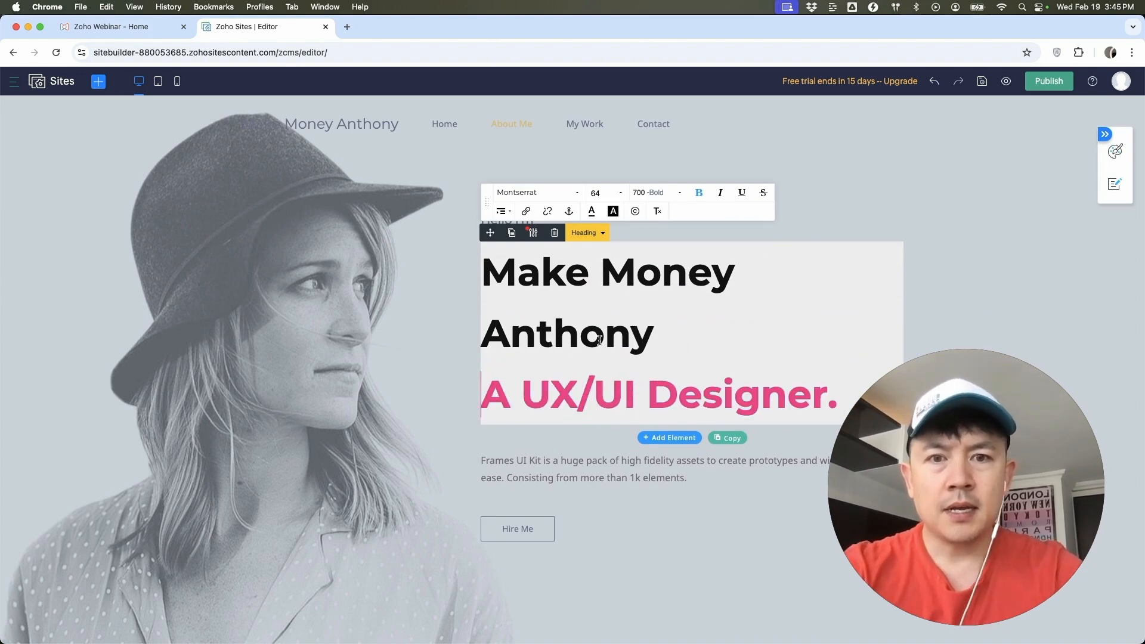
Set the font size of the "Make Money Anthony" heading text to 56 px
left_click_drag(663, 335, 492, 266)
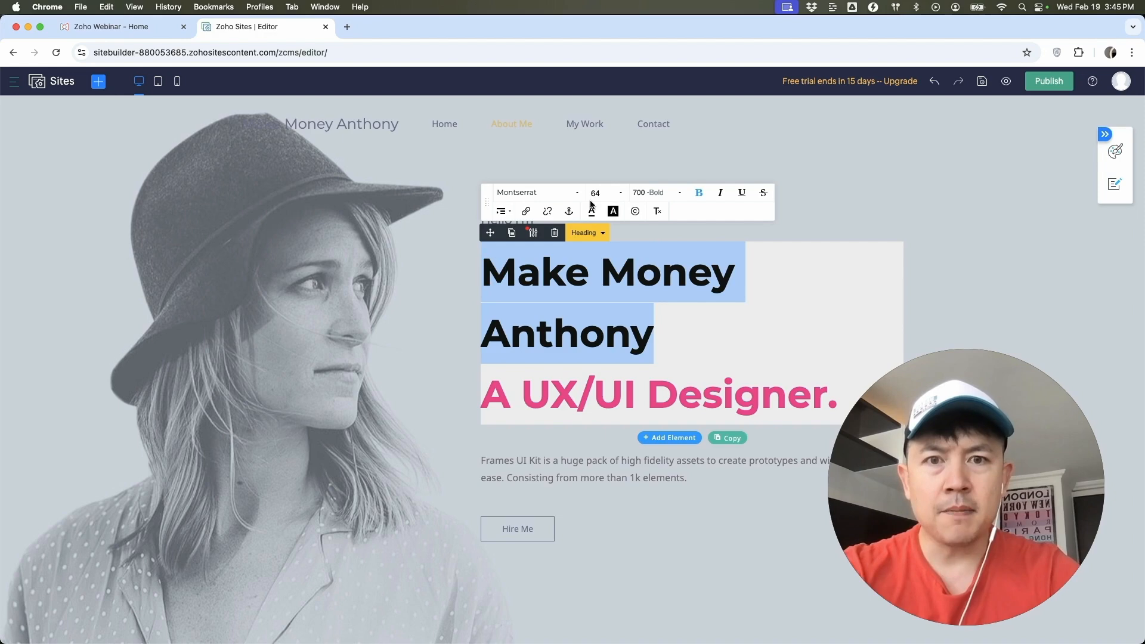
left_click(622, 196)
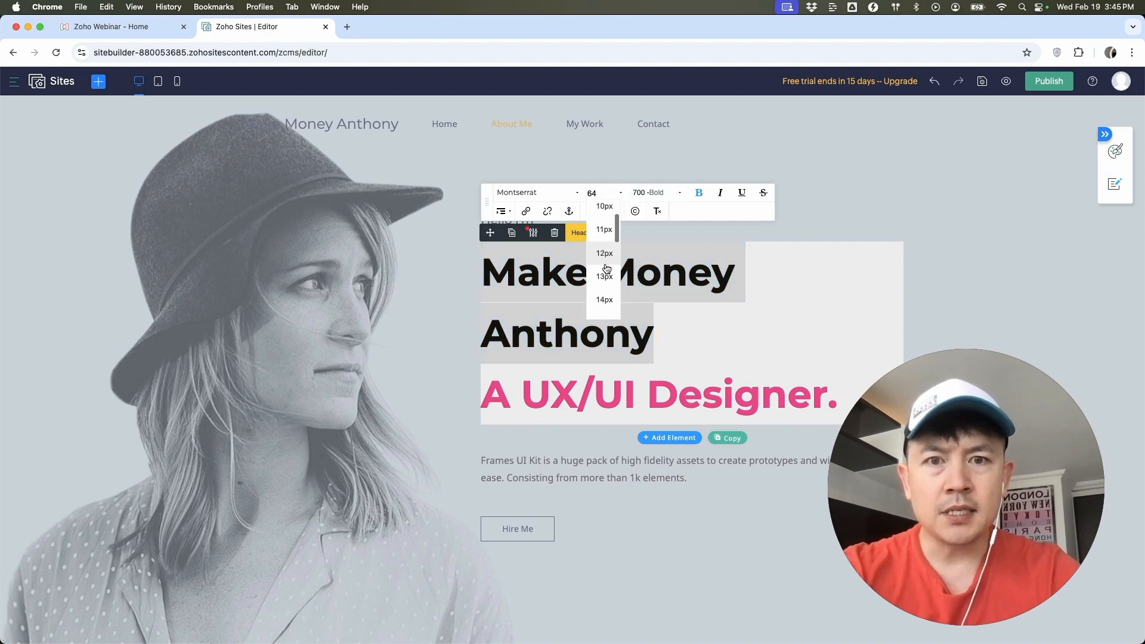
left_click(604, 260)
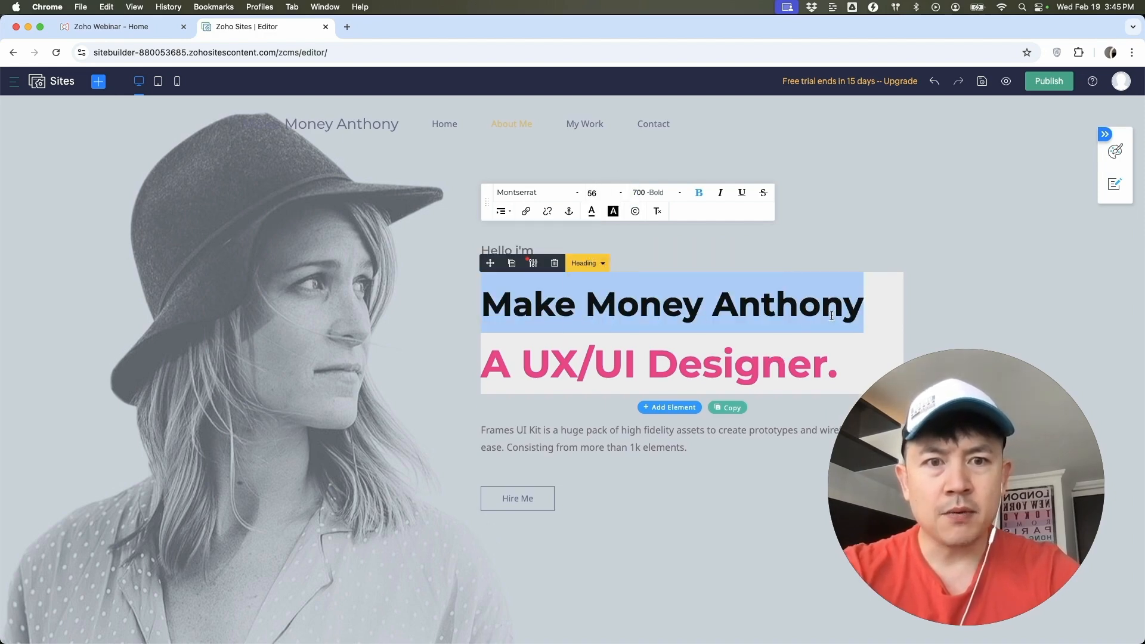
left_click(859, 309)
Replace the pink second line of the banner heading with "YOUTUBER"
double_click(642, 358)
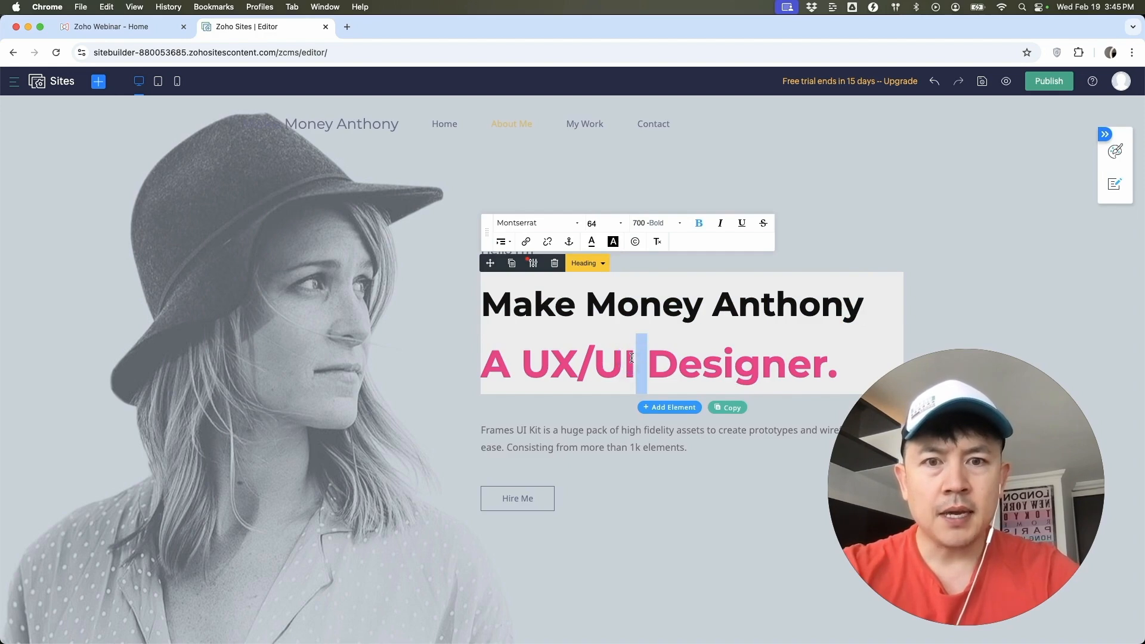
triple_click(600, 359)
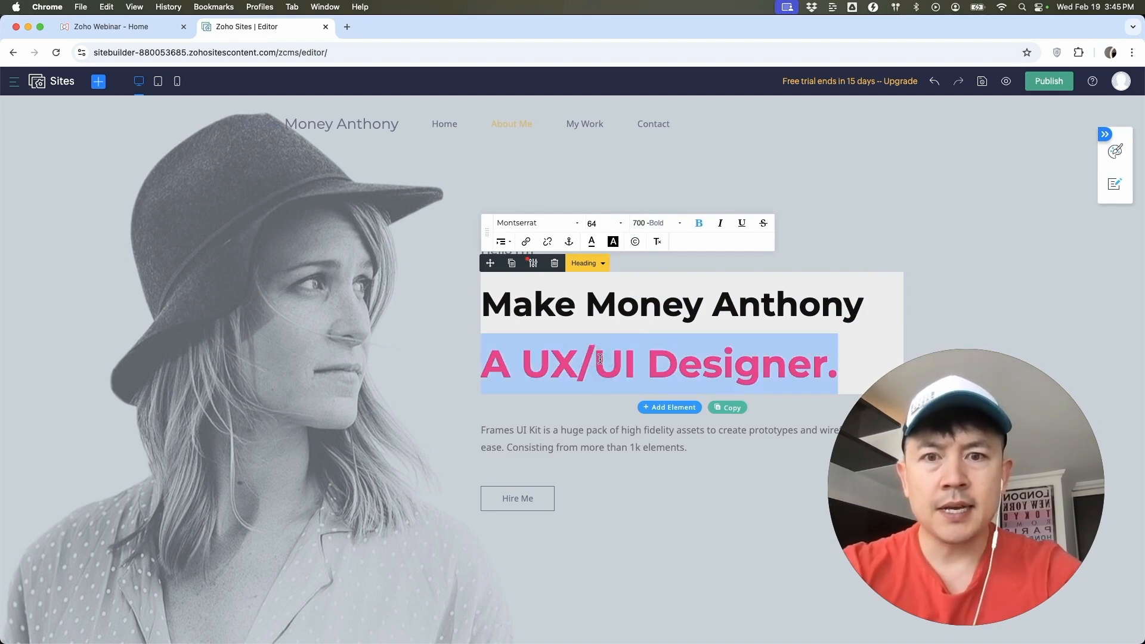
type("YOUTUBER")
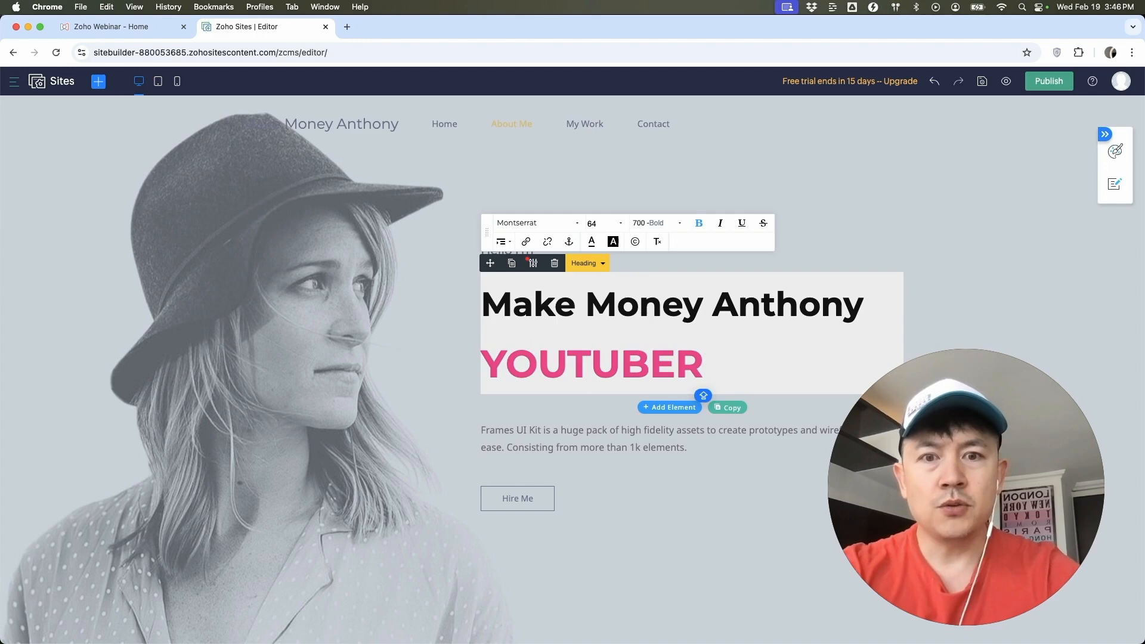
left_click(471, 329)
Change the label of the banner's "Hire Me" button to "MAKE VIDEOS NOW"
left_click(523, 499)
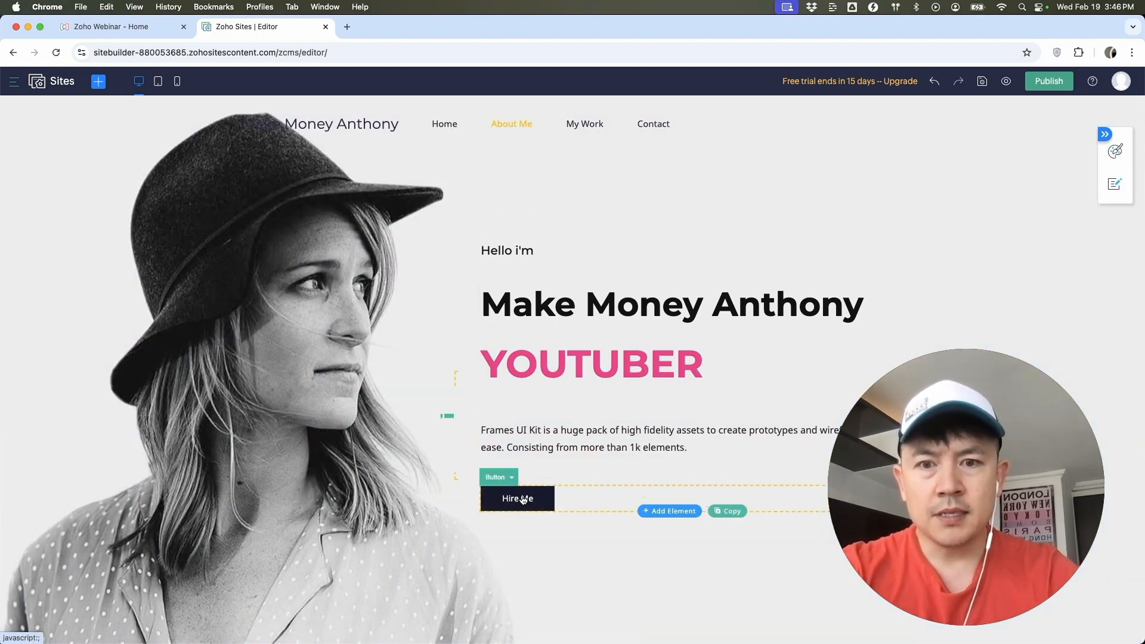
left_click(527, 502)
triple_click(677, 396)
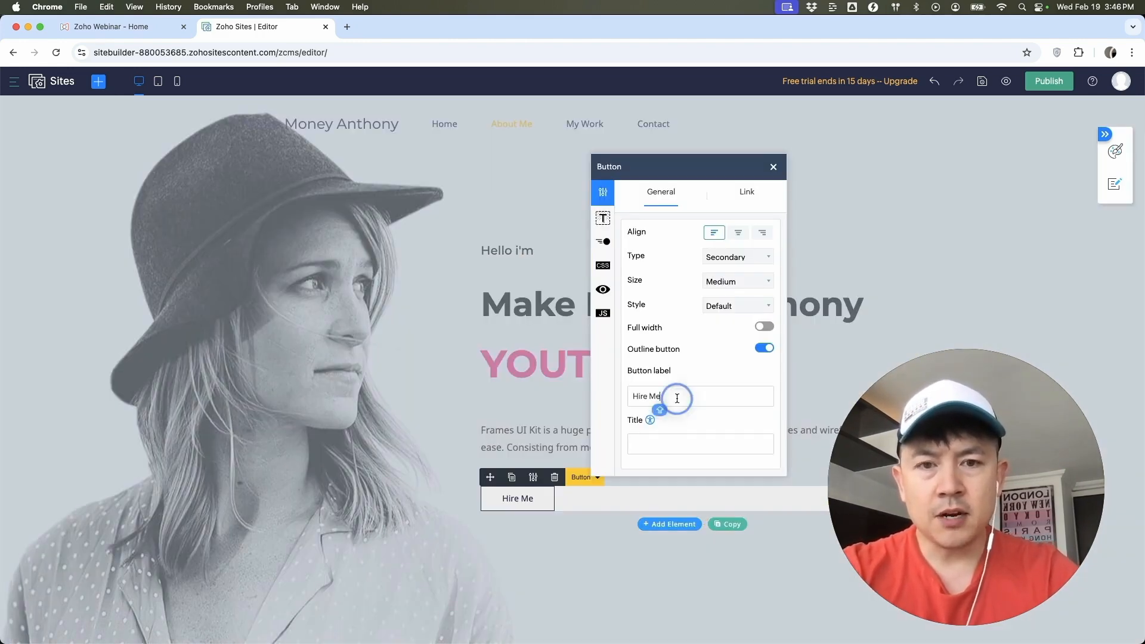
type("MAKE VIDEOS!")
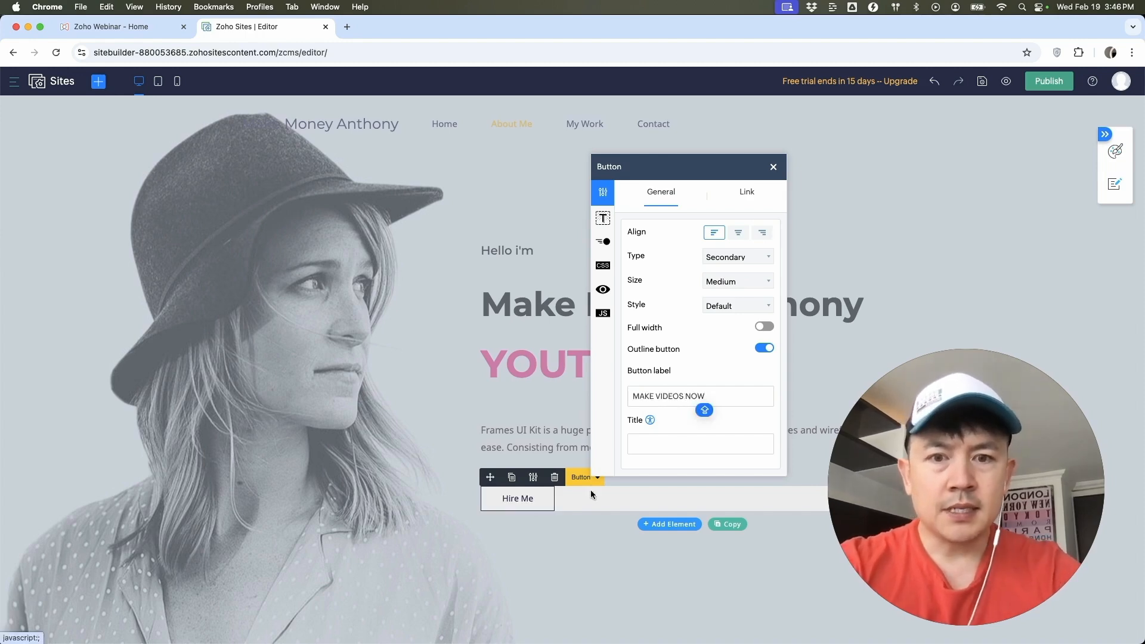
Link the "MAKE VIDEOS NOW" button to the copied YouTube channel web URL, set it to open in a new tab, and save the link
left_click(746, 192)
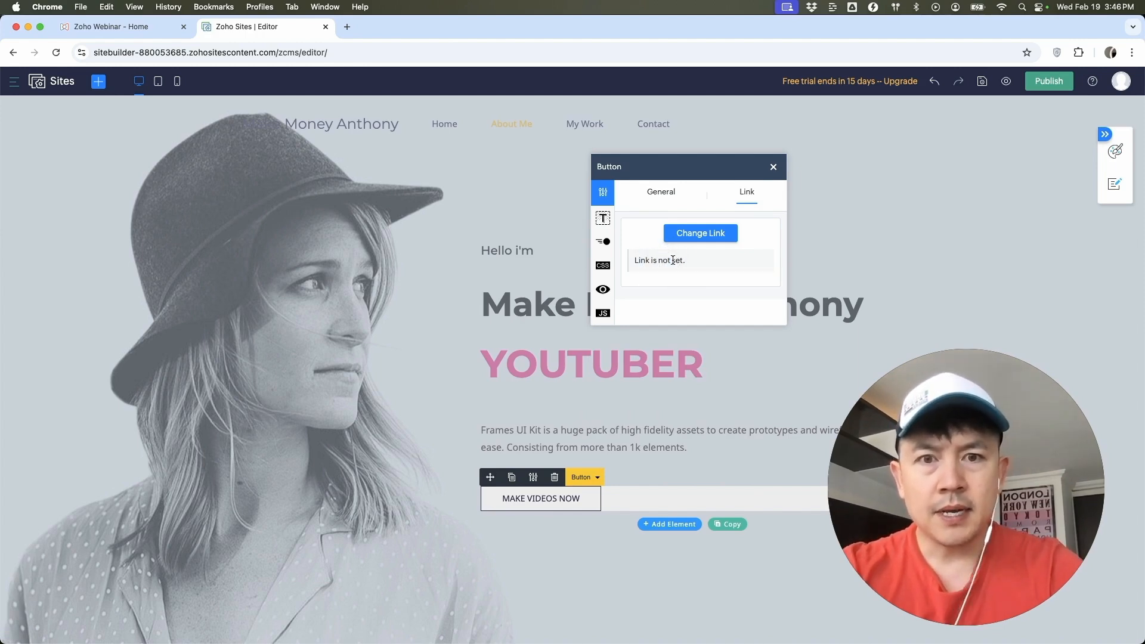
left_click(701, 232)
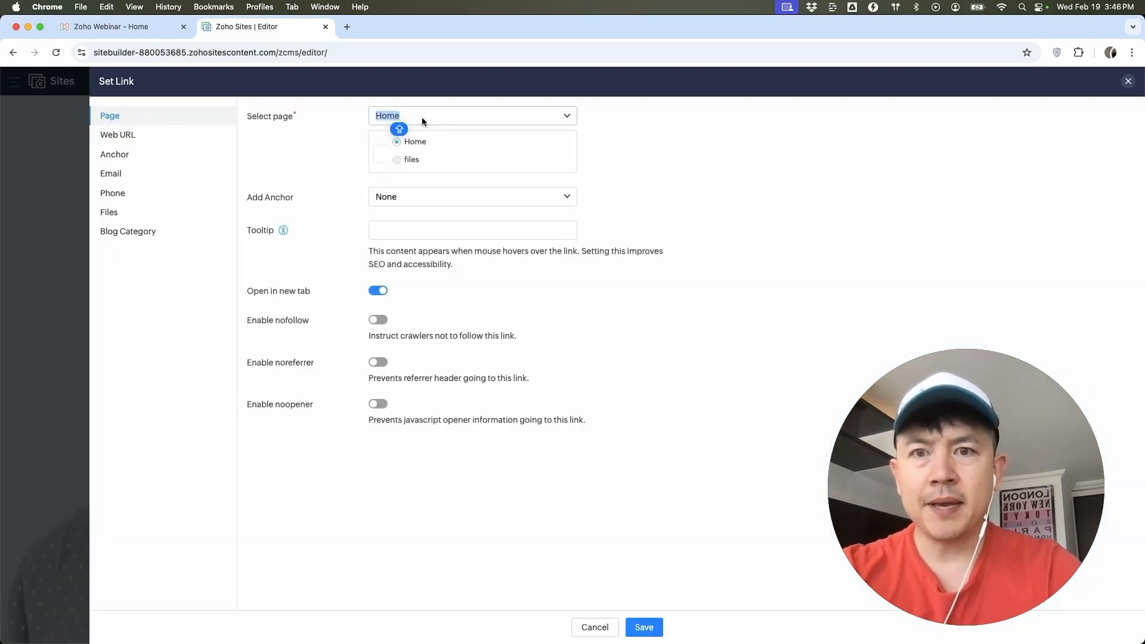
left_click(136, 135)
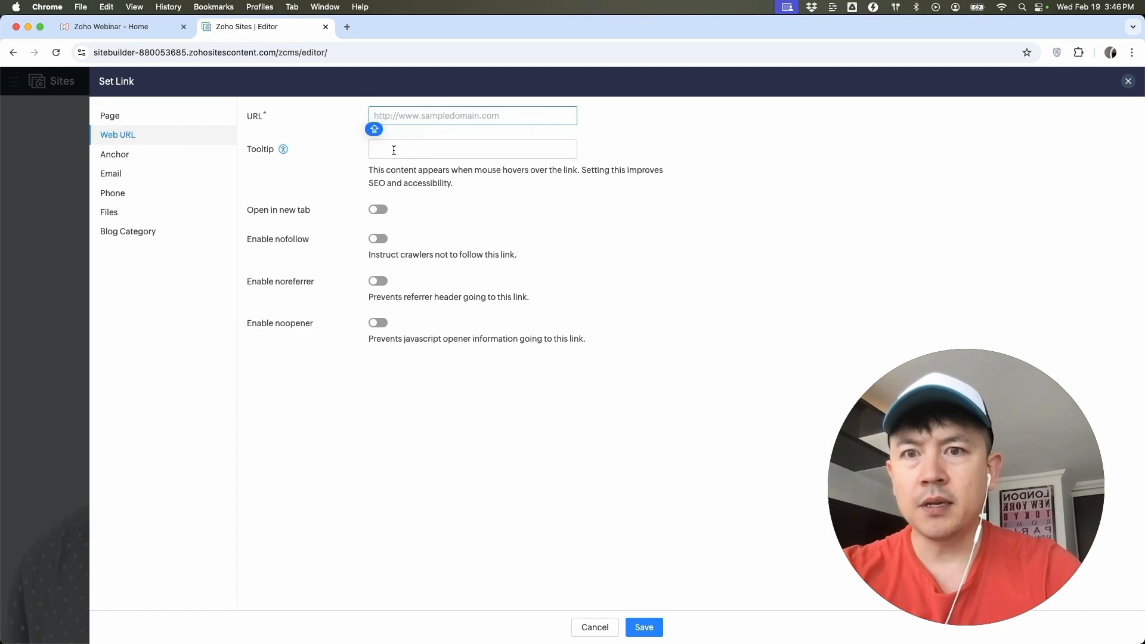
key("super+v")
left_click(659, 215)
left_click(373, 209)
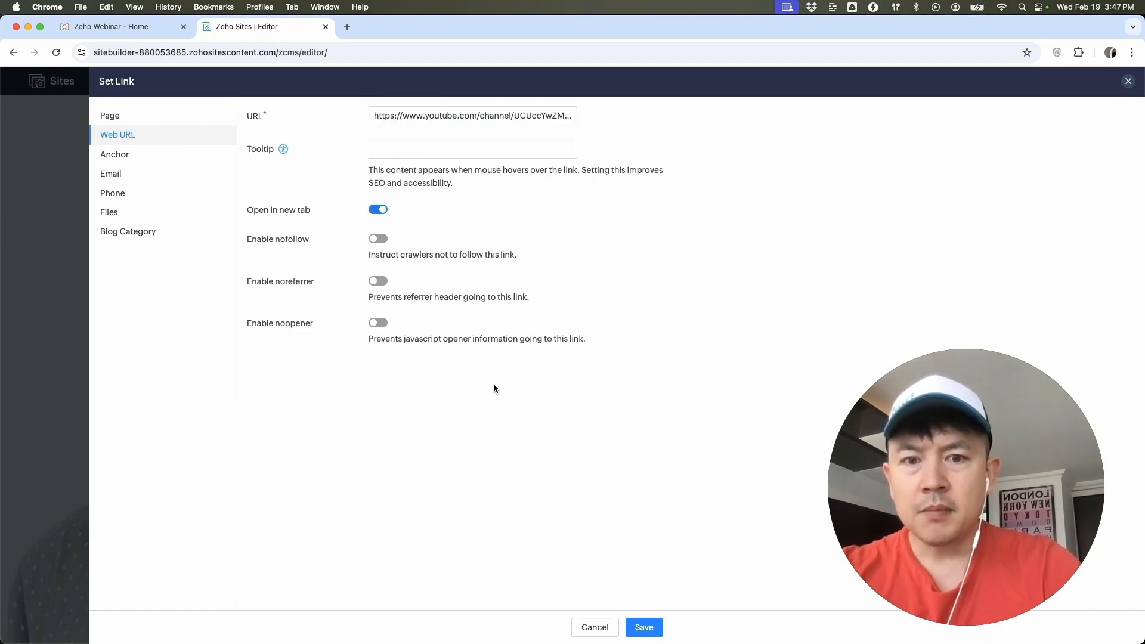
left_click(644, 628)
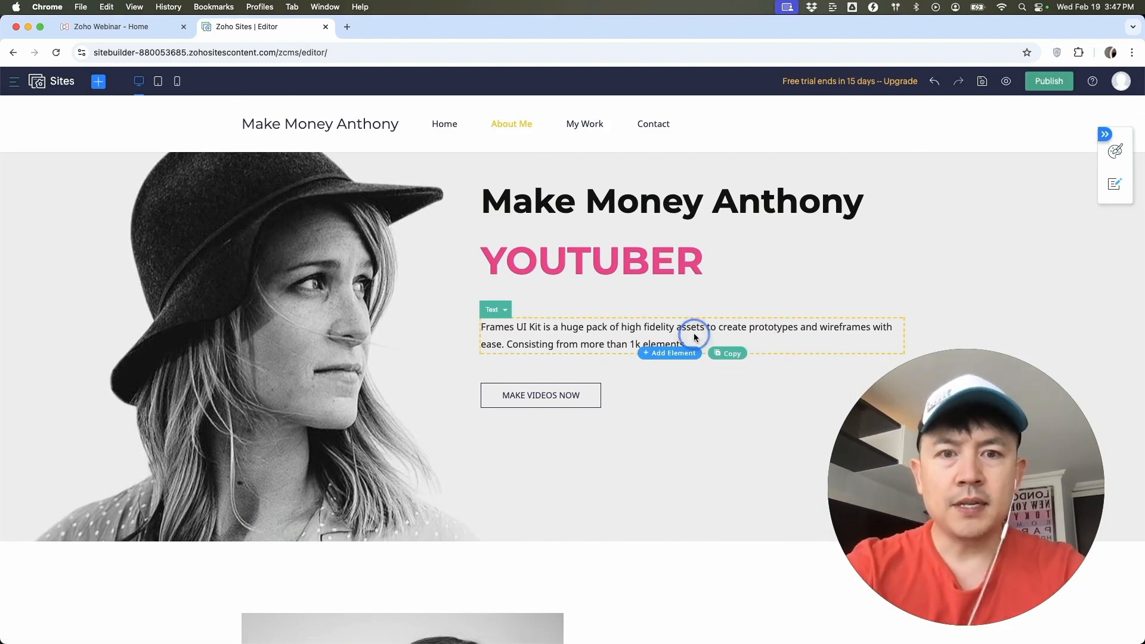
Replace the paragraph under the banner heading with "Making the best darn videos out there. You will be amazed!"
triple_click(693, 337)
type("Making the best darn videos out there. You will be amaze")
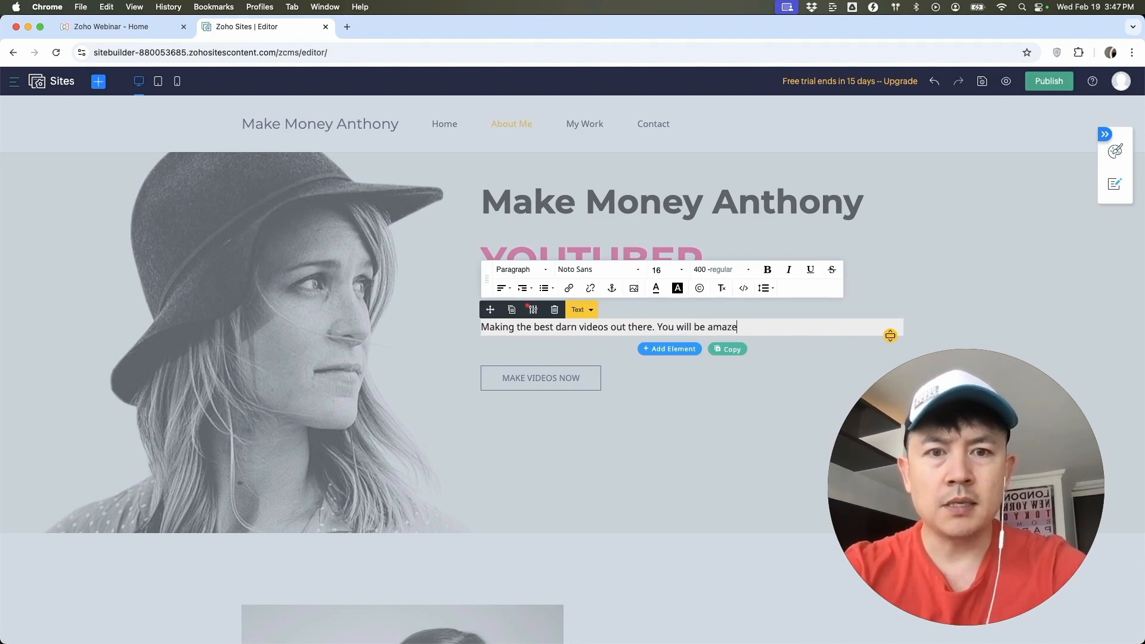
type("d!")
left_click(734, 271)
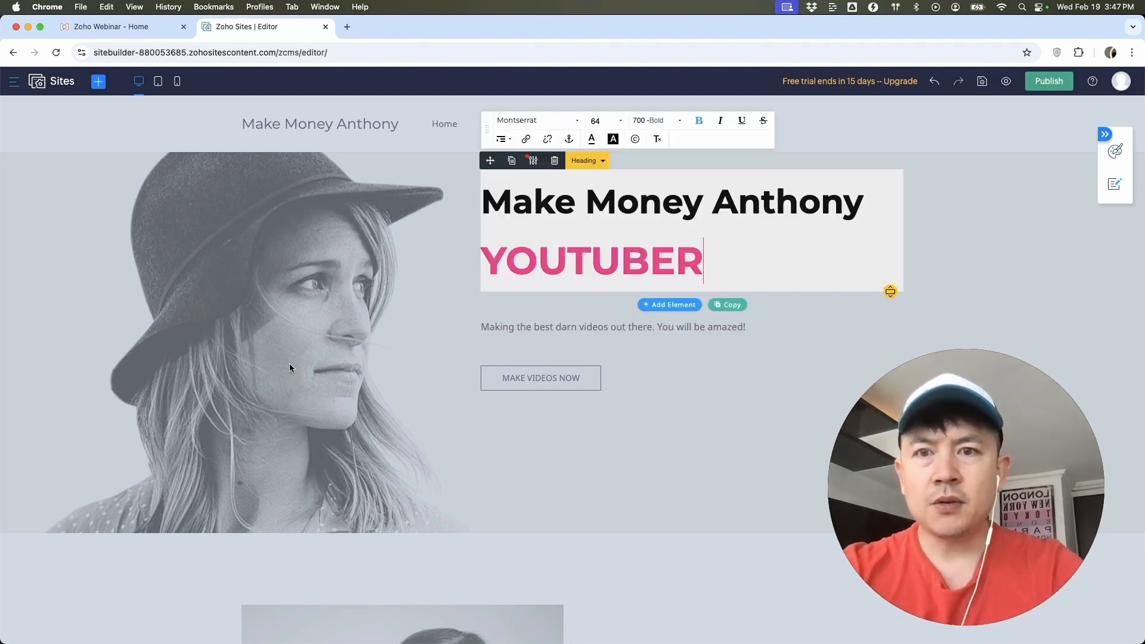
Replace the hero slide's background image with the uploaded oxford-shoes-6078993_1280.jpg and save it
left_click(298, 338)
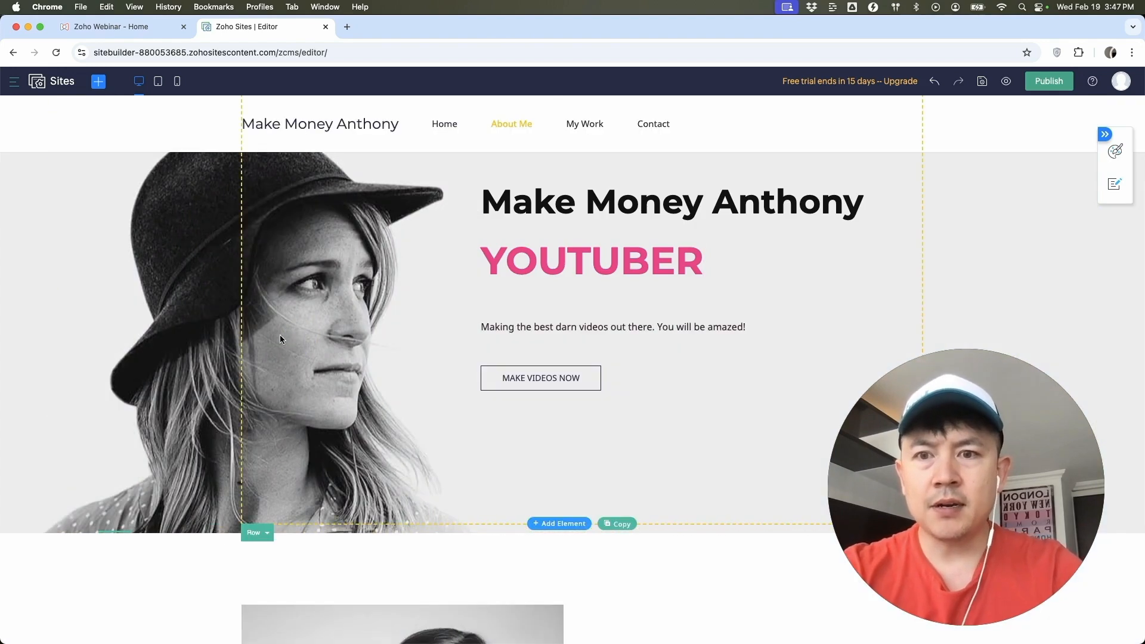
left_click(204, 315)
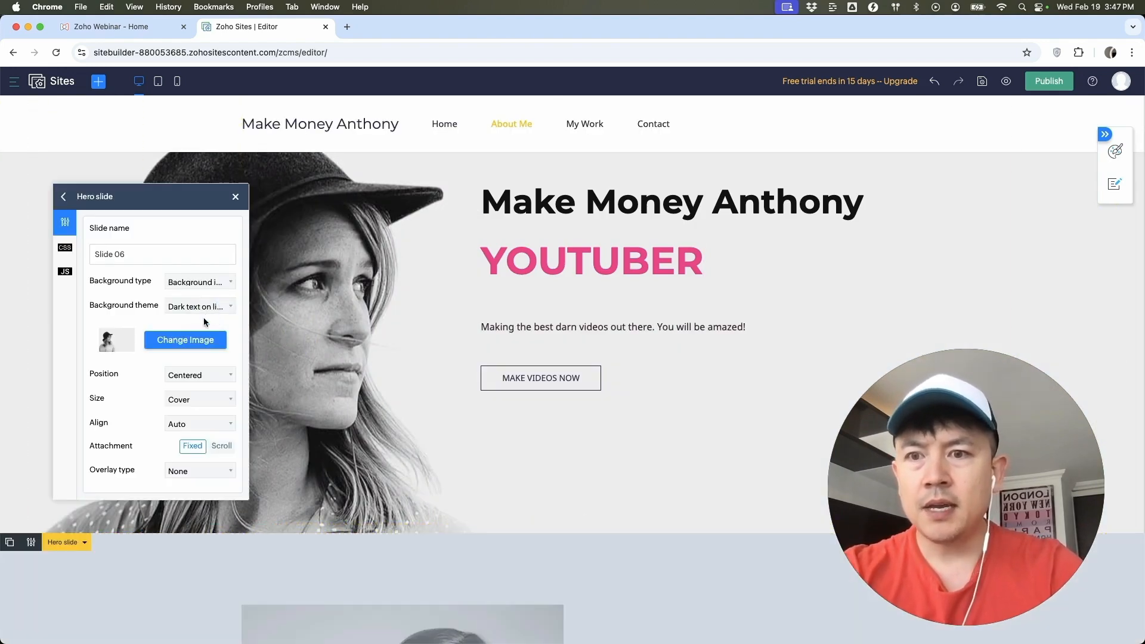
left_click(188, 342)
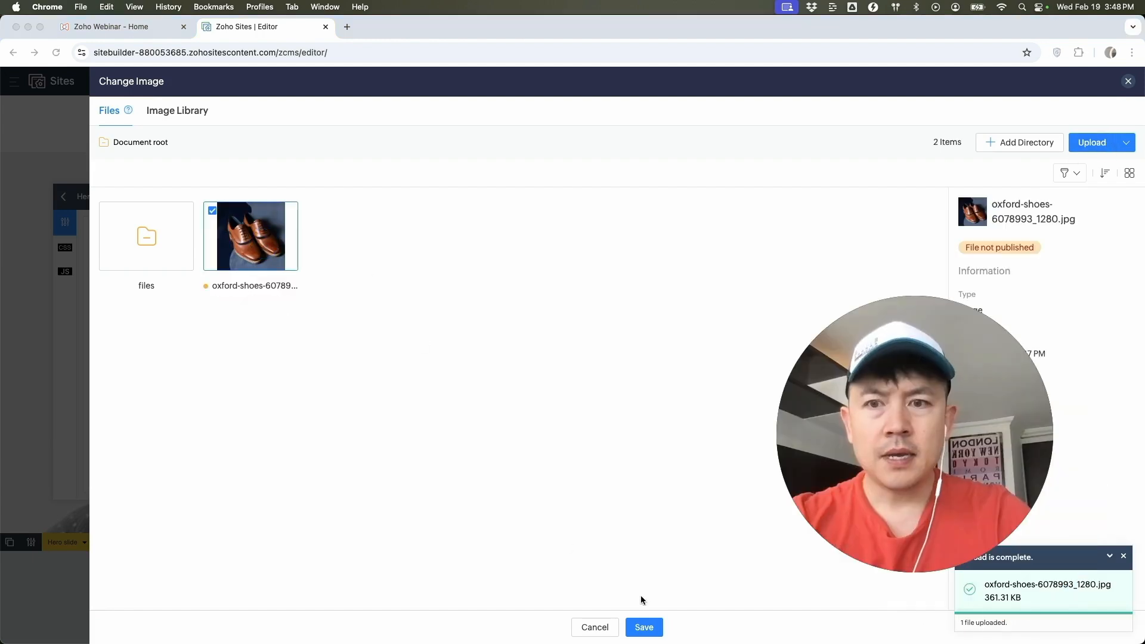
left_click(642, 627)
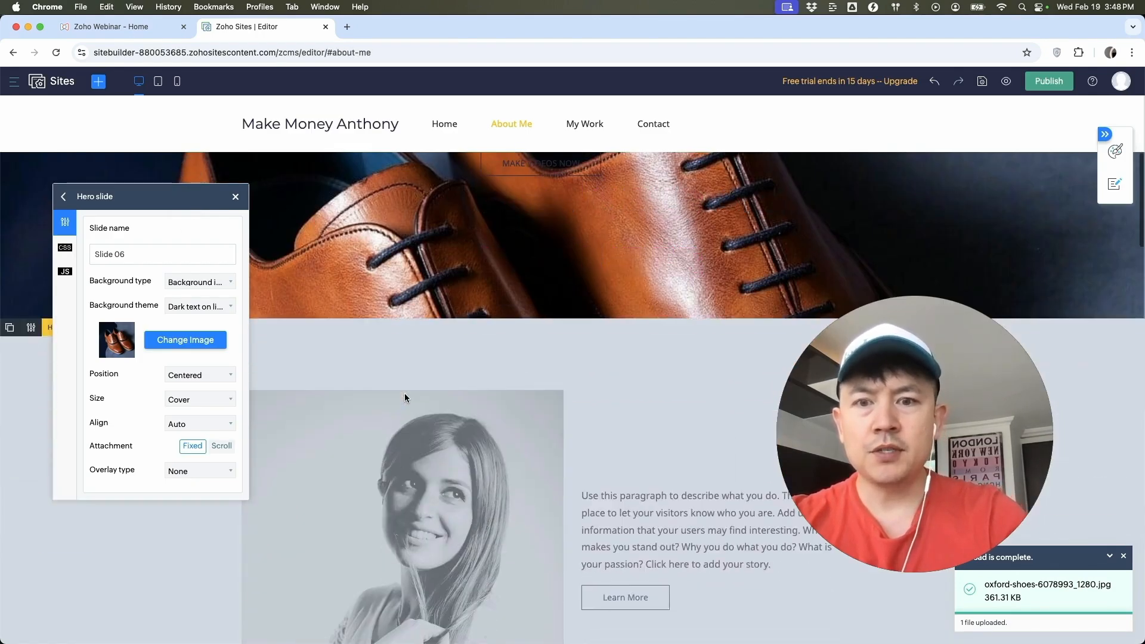
Look over the paragraph and portrait below the banner and the banner with its new background image
scroll(482, 354, "down", 5)
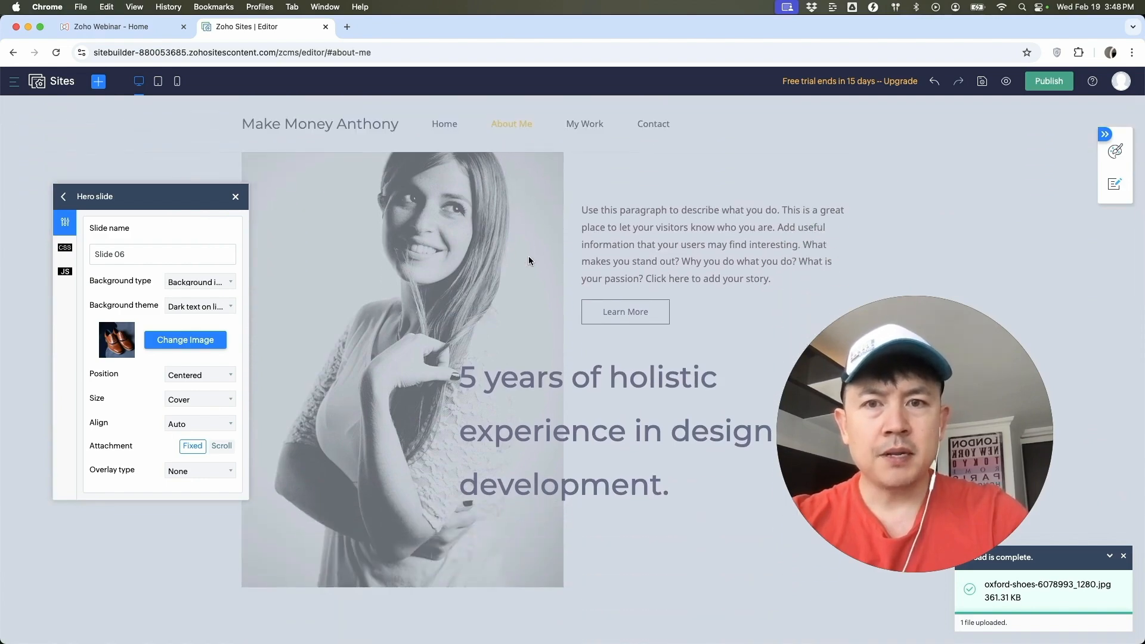
left_click(639, 235)
left_click(633, 268)
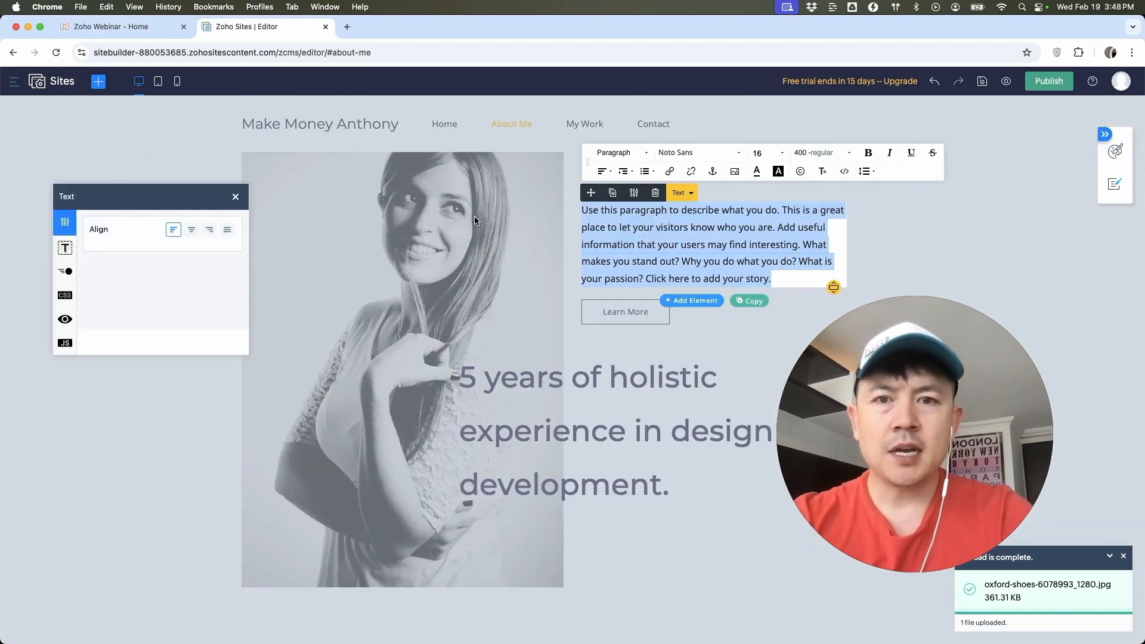
left_click(453, 217)
scroll(221, 208, "up", 5)
scroll(216, 213, "up", 3)
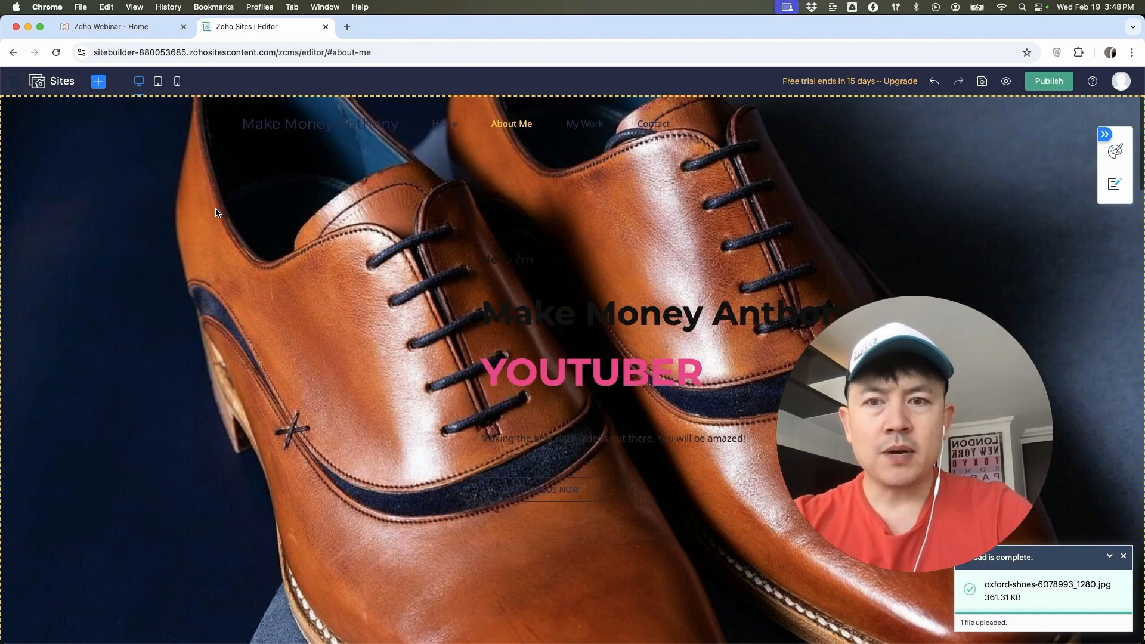
scroll(216, 212, "down", 8)
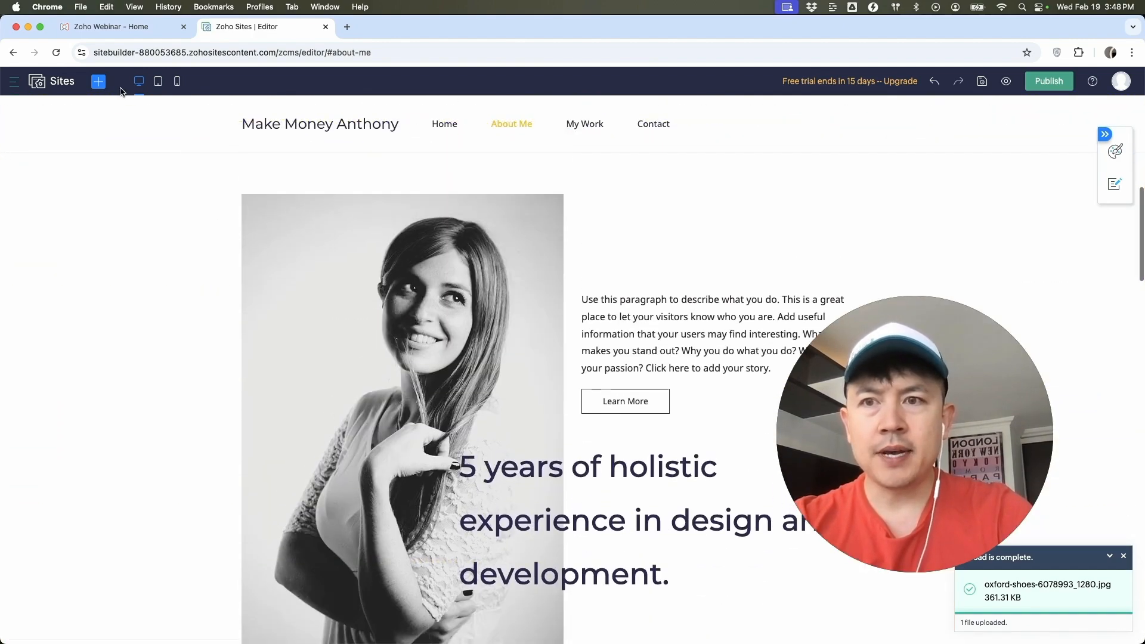
Insert a Photo Album element above the descriptive paragraph beside the woman's portrait
left_click(99, 84)
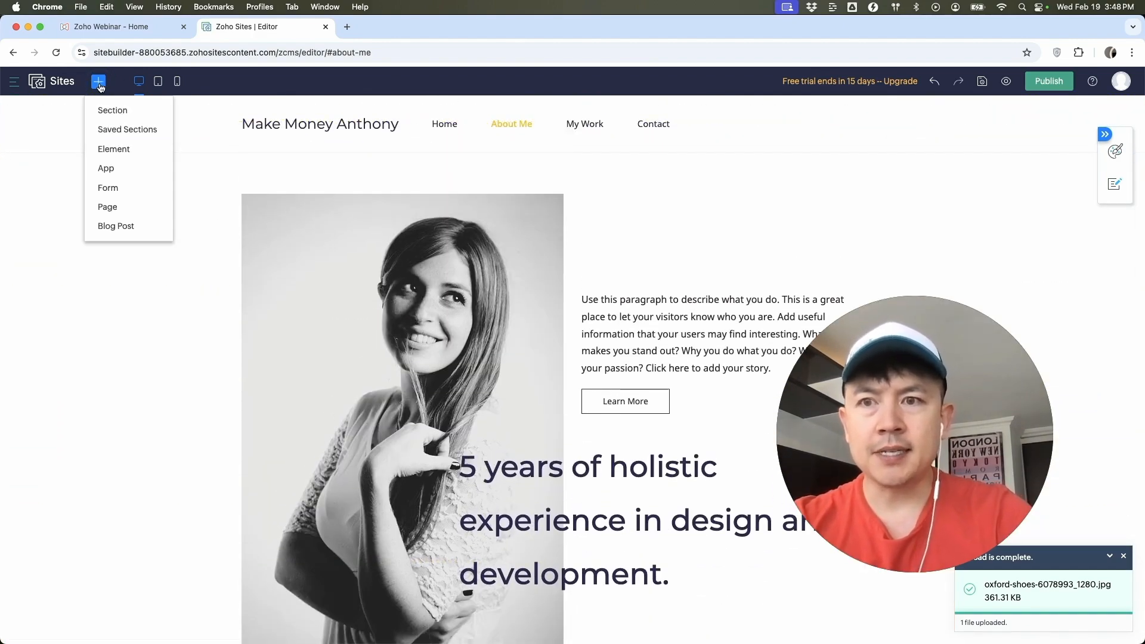
left_click(137, 150)
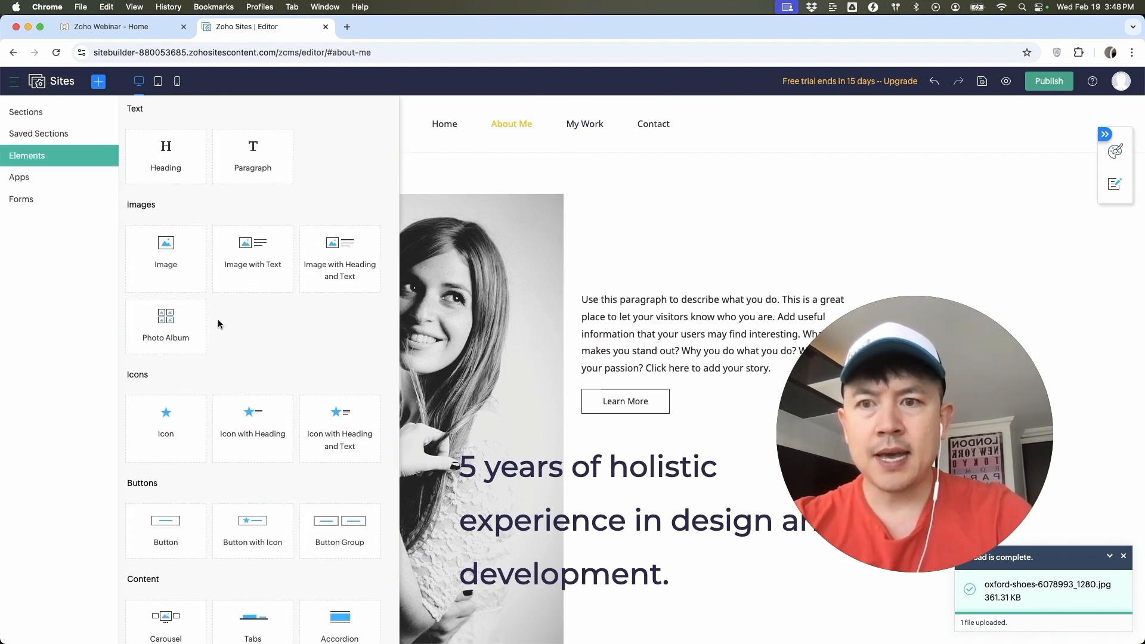
left_click_drag(168, 331, 703, 279)
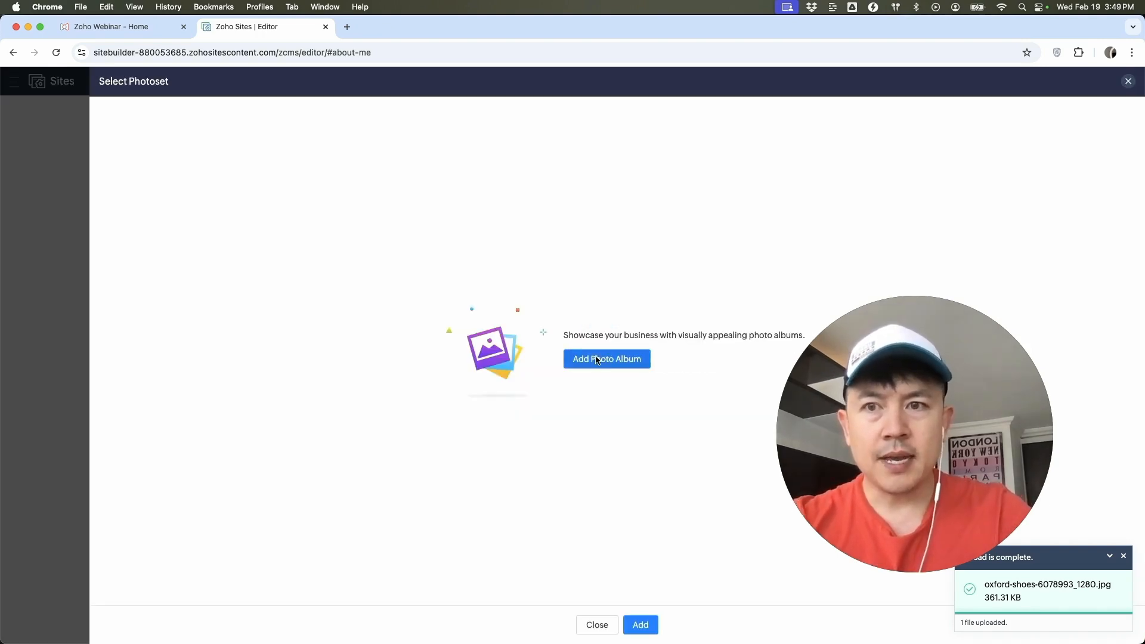
Create a photo album named "New Album For Anthony" with the shoes and noodle dish images, and add it to the page
left_click(597, 360)
type("New Album For Anthony")
left_click(596, 403)
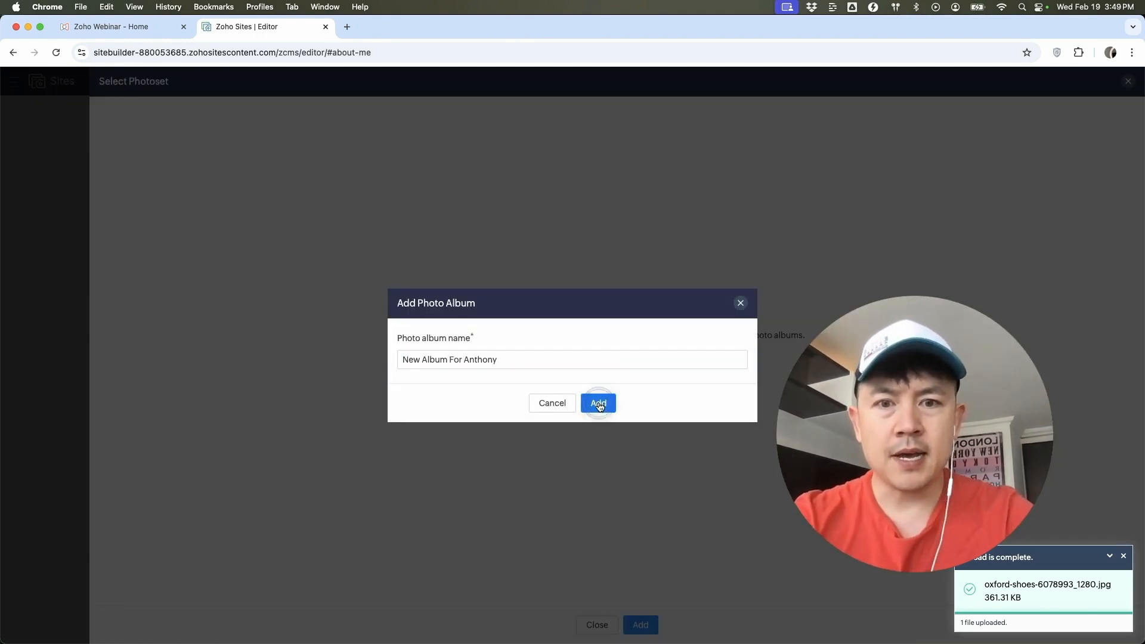
left_click(649, 361)
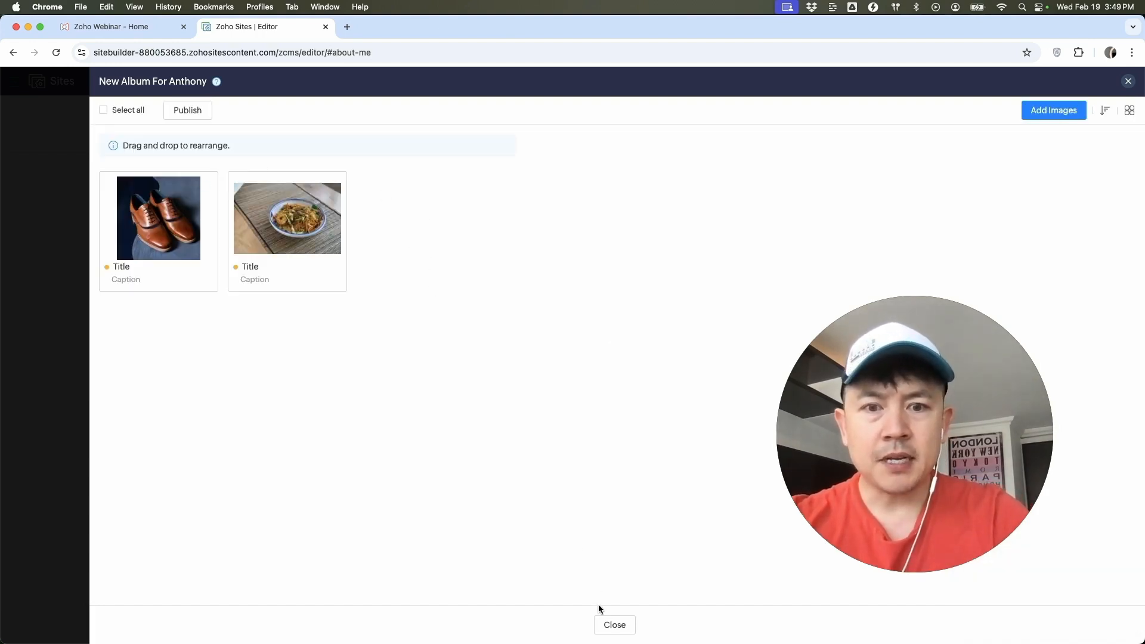
left_click(617, 625)
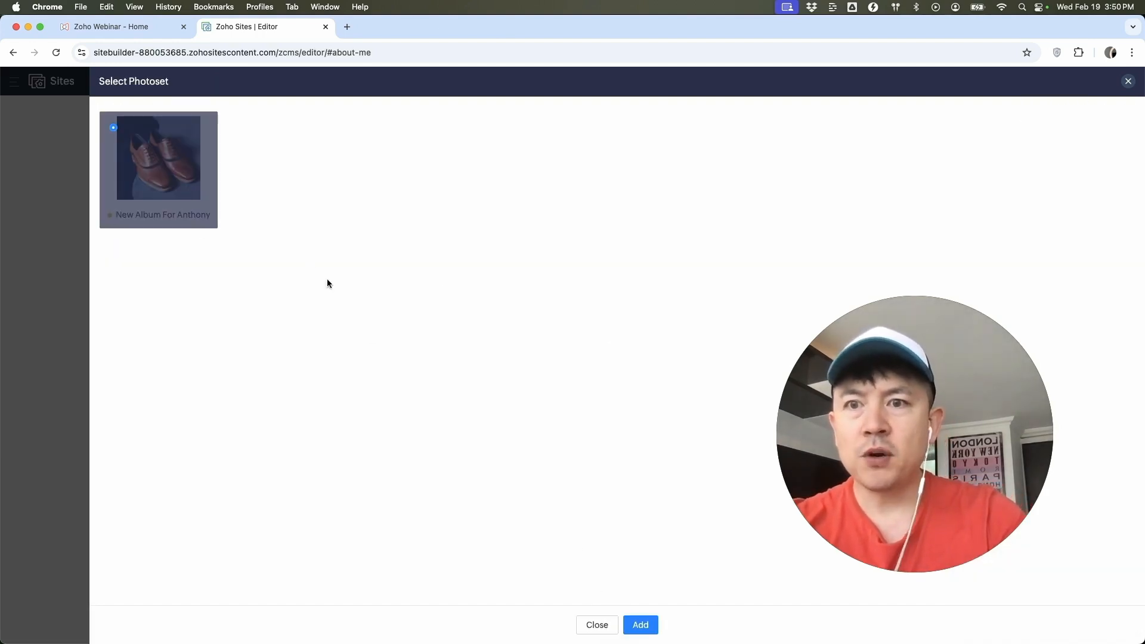
left_click(641, 625)
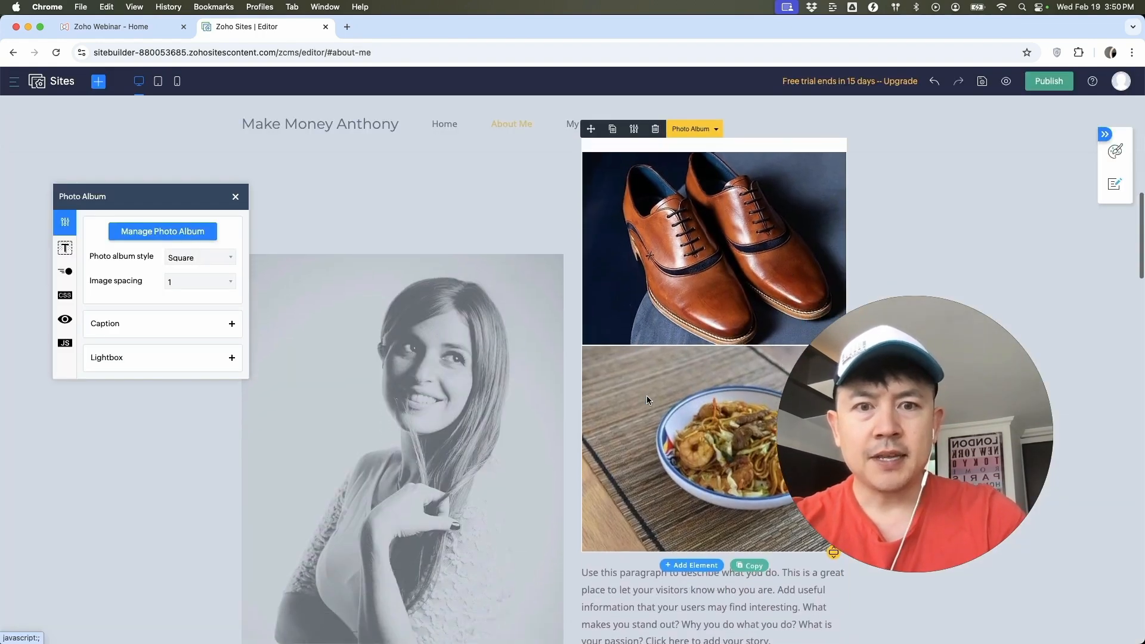
Close the photo album settings and check the page in the tablet and mobile layouts before returning to the desktop layout
scroll(646, 399, "up", 6)
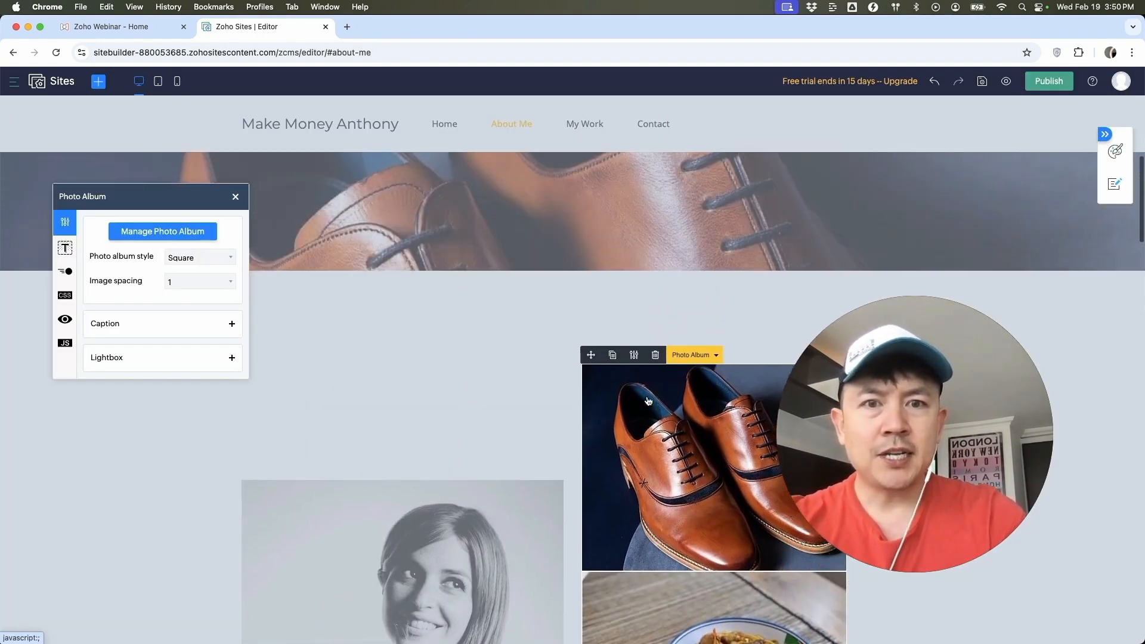
scroll(646, 399, "up", 2)
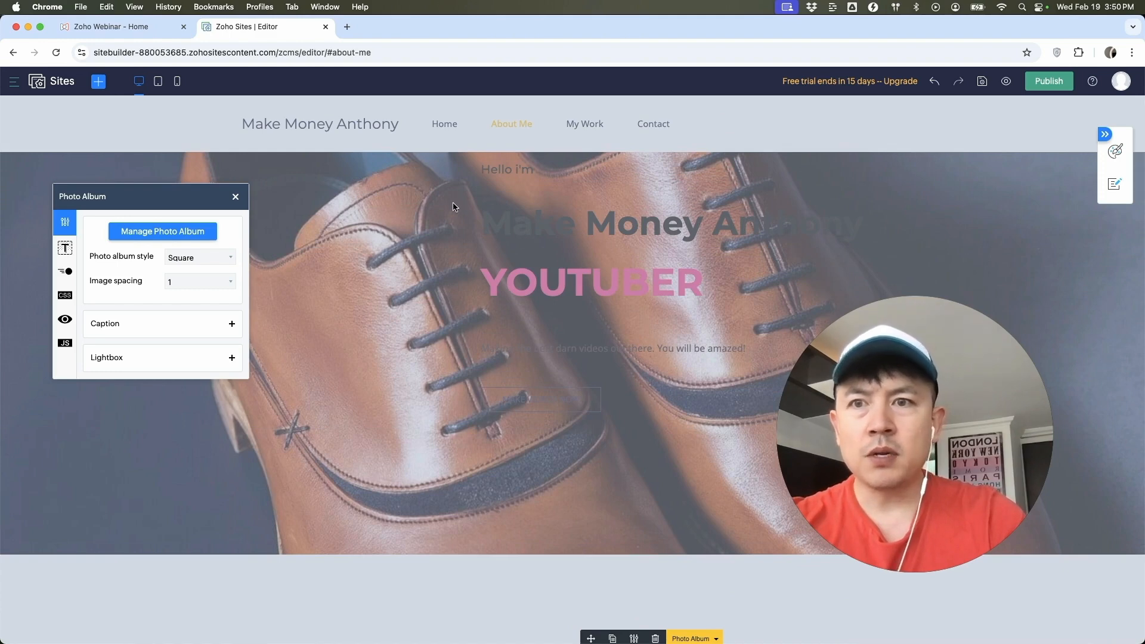
left_click(236, 197)
scroll(430, 304, "down", 1)
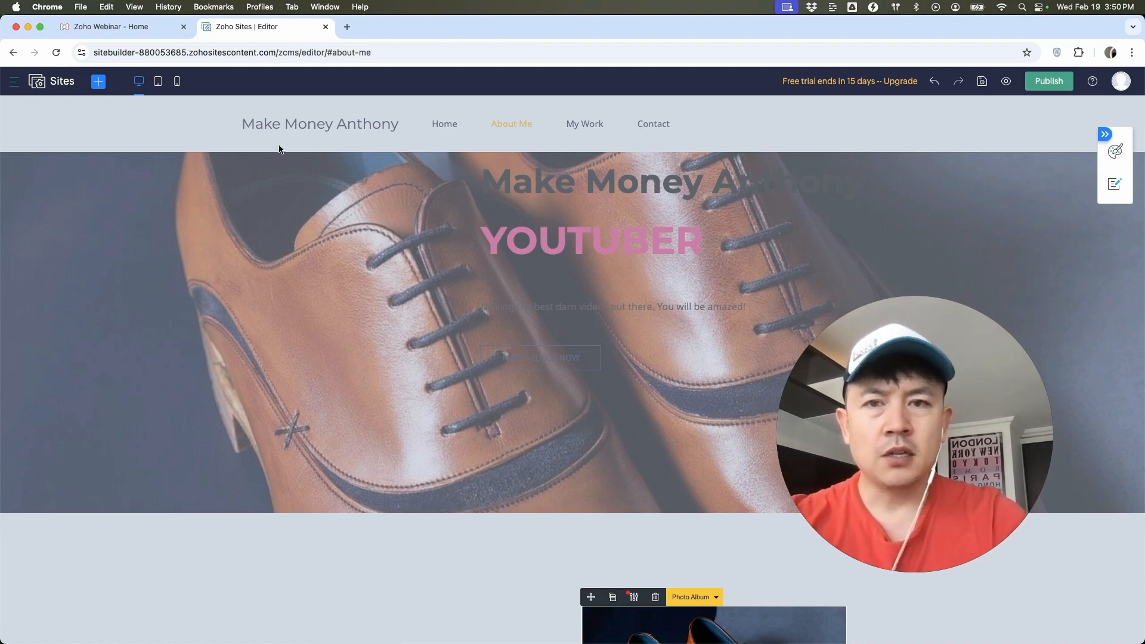
left_click(158, 82)
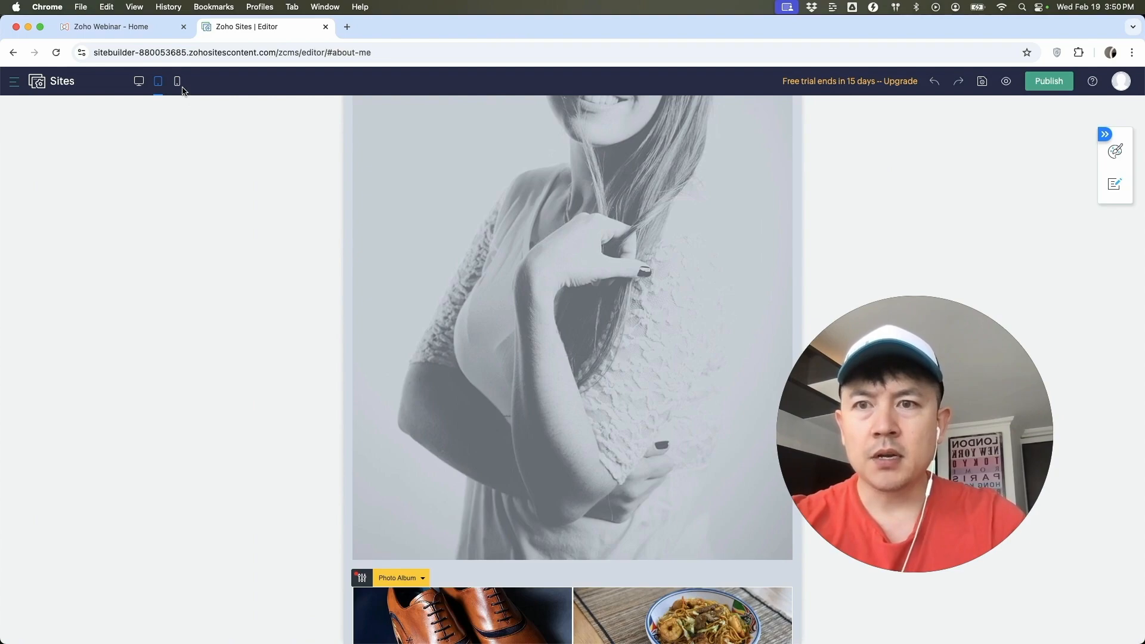
left_click(177, 82)
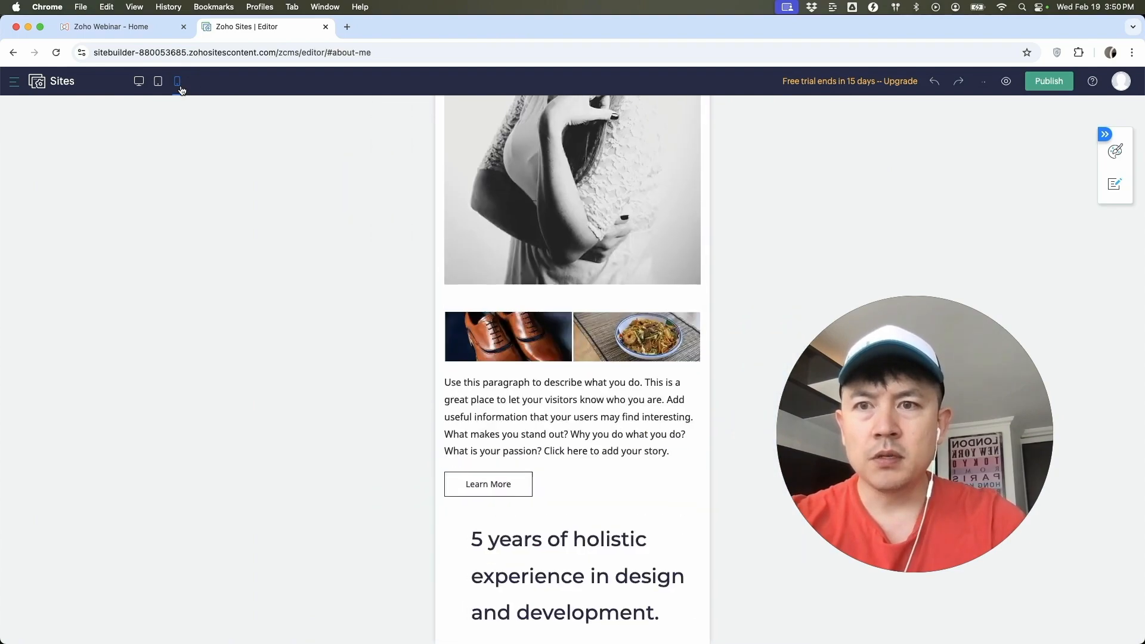
scroll(537, 343, "up", 7)
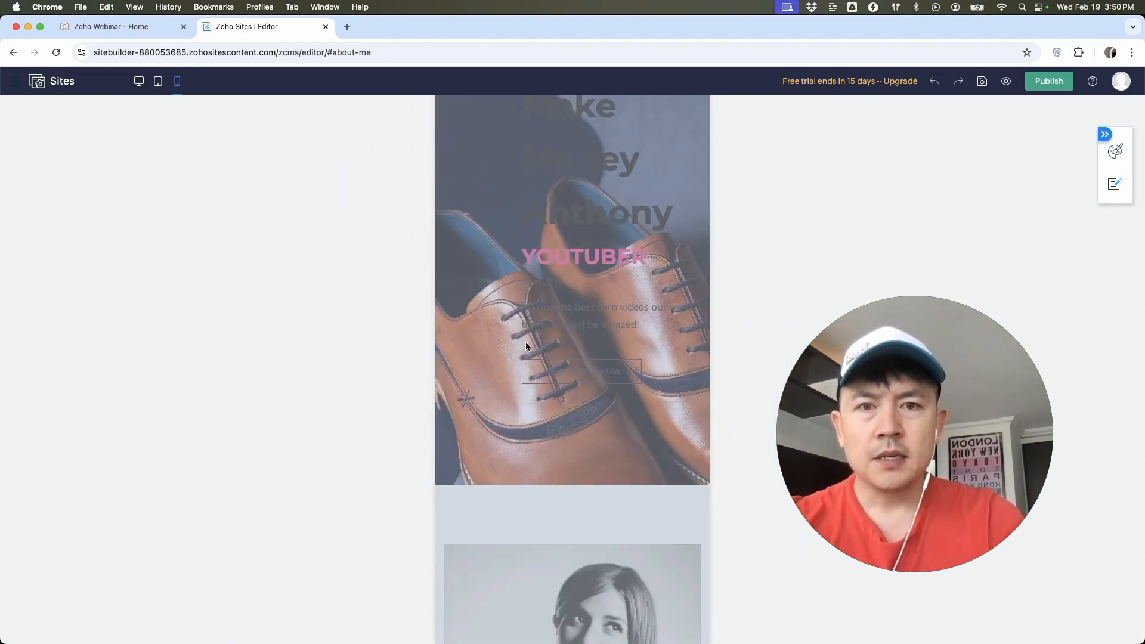
left_click(140, 88)
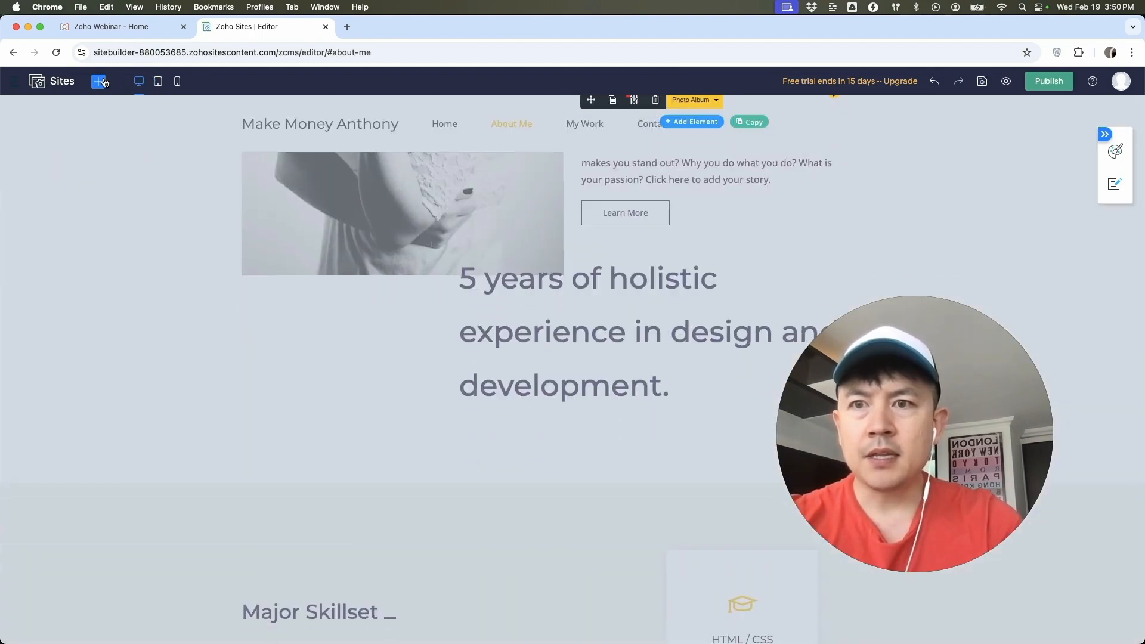
Start a new page for the site and name it "Best Tacos"
left_click(99, 82)
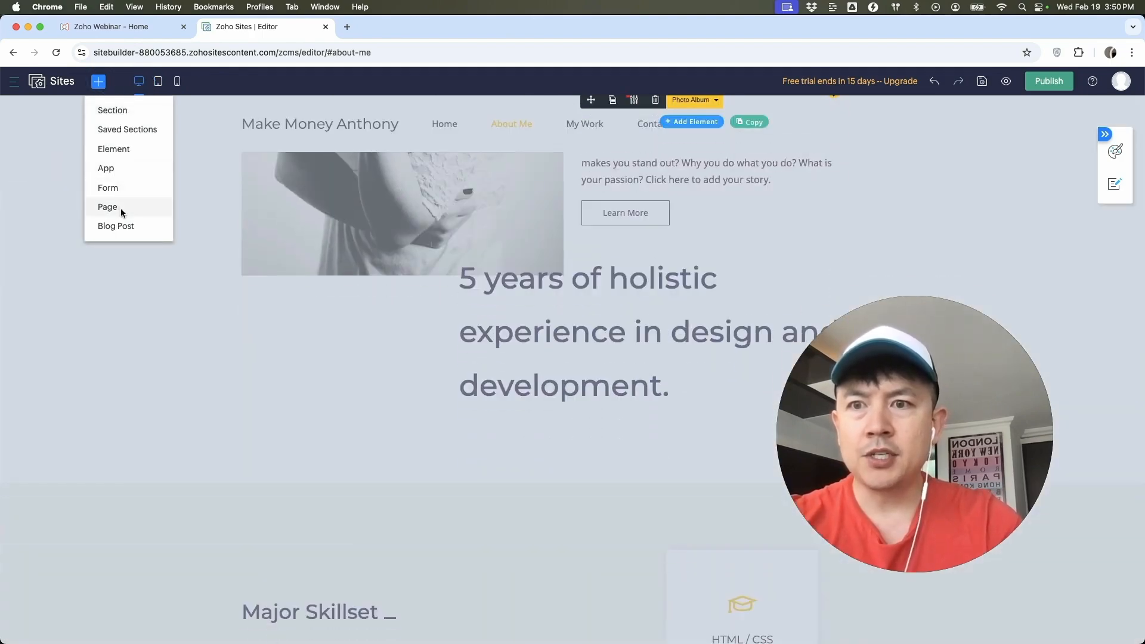
left_click(108, 207)
left_click(273, 172)
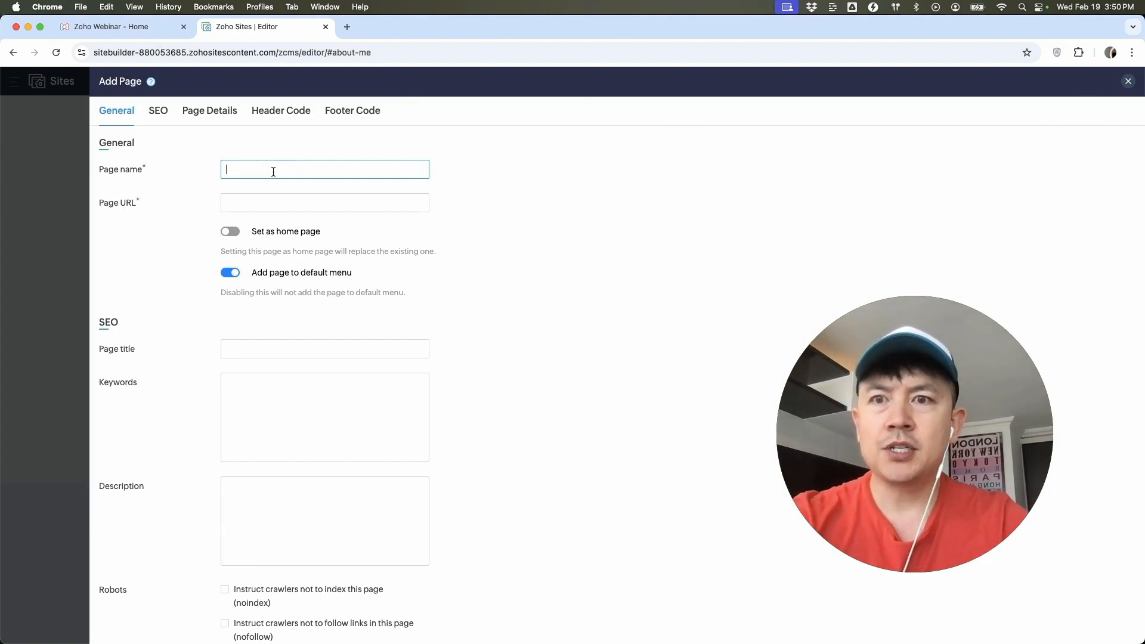
type("Best Tacoas")
key("BackSpace")
key("BackSpace")
type("s")
left_click(336, 279)
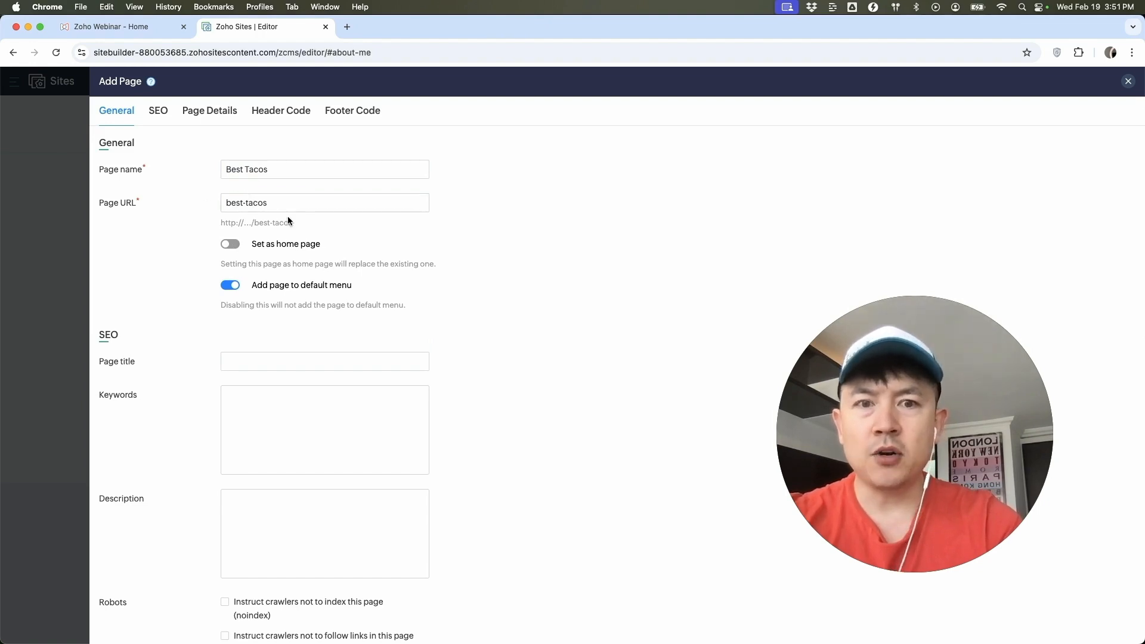
Set the new page's SEO title to "Best Tacos From Anthony"
scroll(268, 230, "down", 3)
left_click(258, 264)
type("BEst TAcos")
key("BackSpace")
key("BackSpace")
key("BackSpace")
key("BackSpace")
type("acos From Anthony")
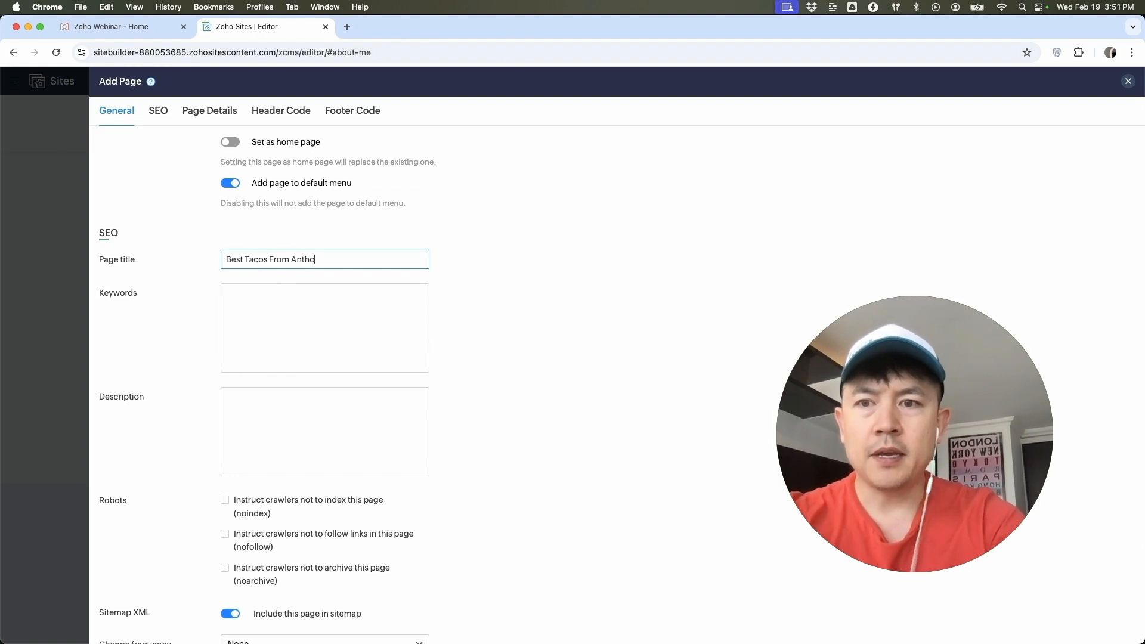
Review the remaining SEO and page detail settings, then create the page with its default options
left_click(264, 323)
scroll(267, 439, "down", 3)
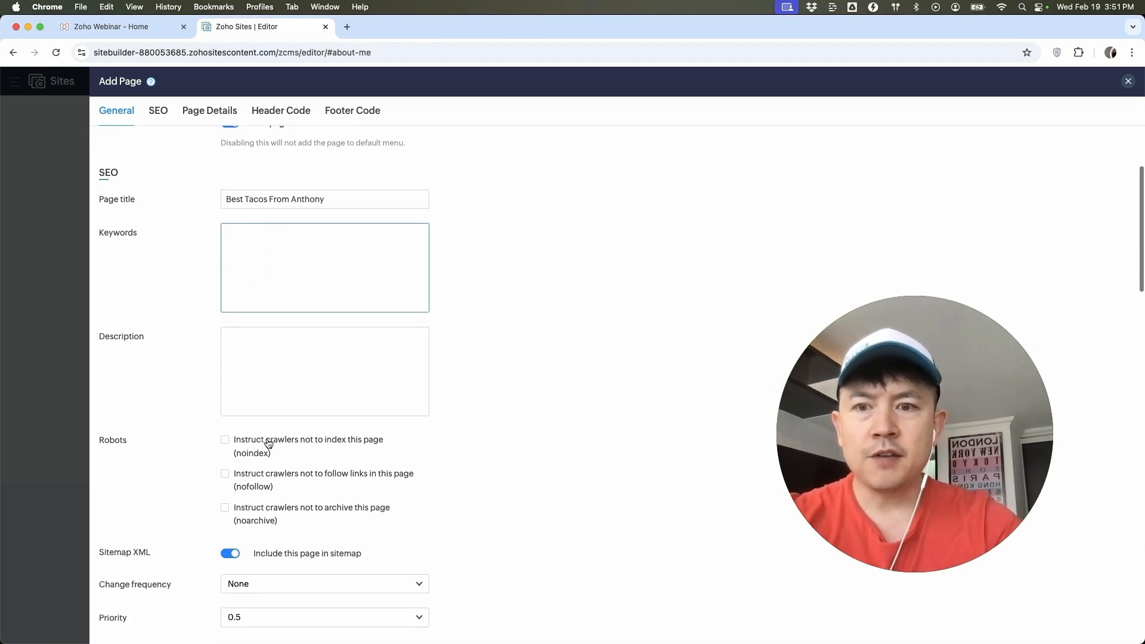
scroll(322, 282, "down", 3)
scroll(317, 304, "up", 3)
scroll(316, 304, "down", 4)
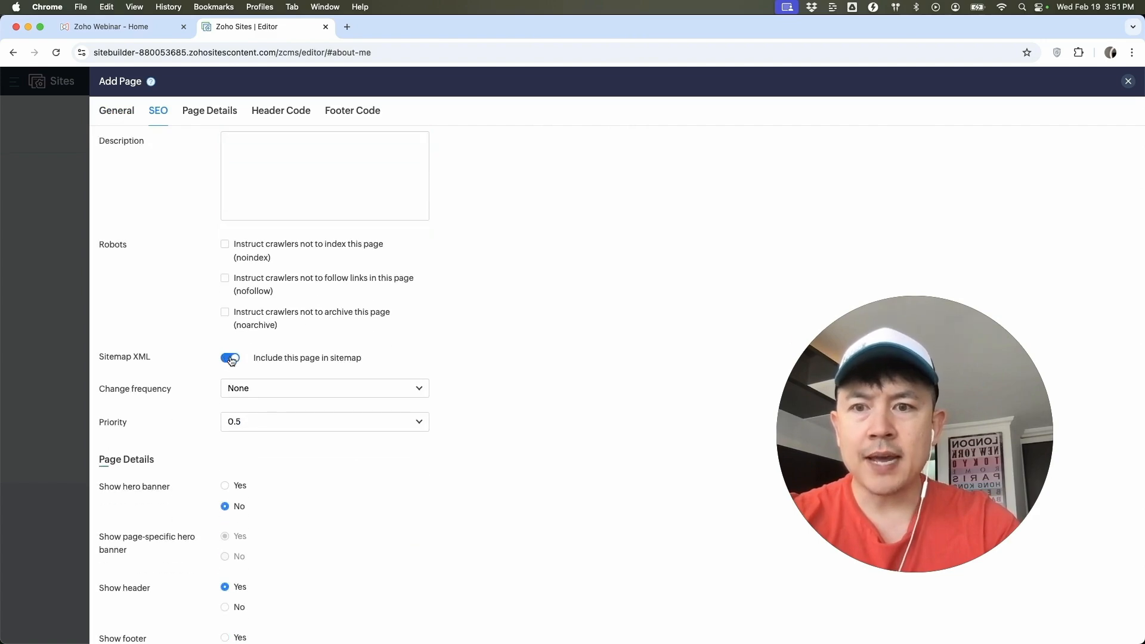
scroll(317, 381, "up", 5)
scroll(316, 379, "down", 10)
scroll(316, 379, "down", 5)
left_click(173, 471)
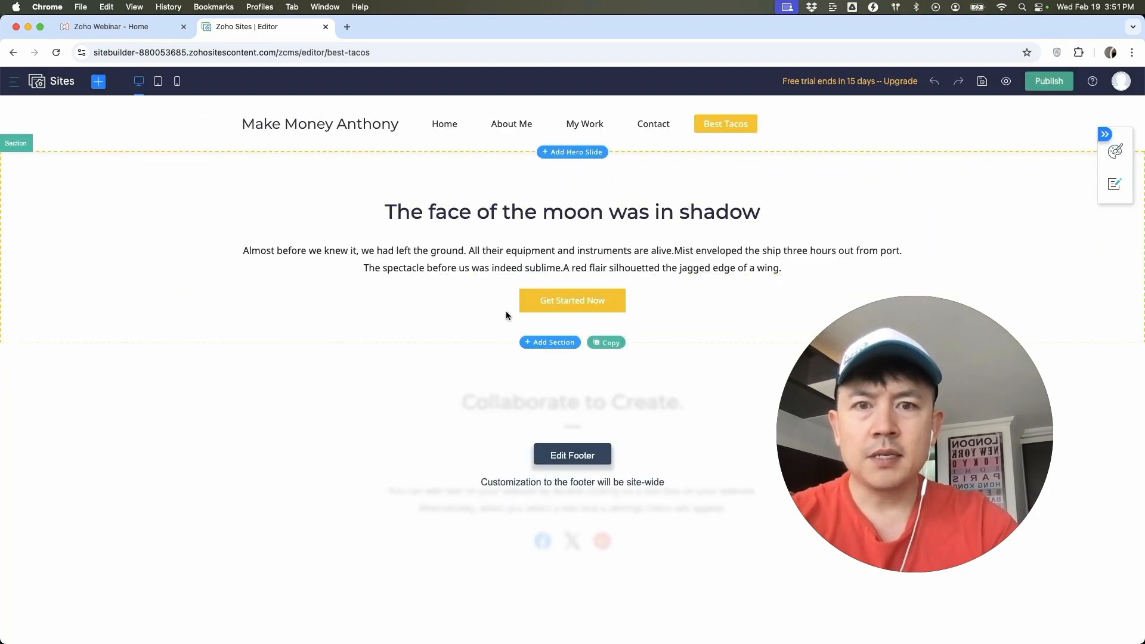
Check the home page, return to the Best Tacos page and add the section with three square portraits below its introductory text
left_click(445, 129)
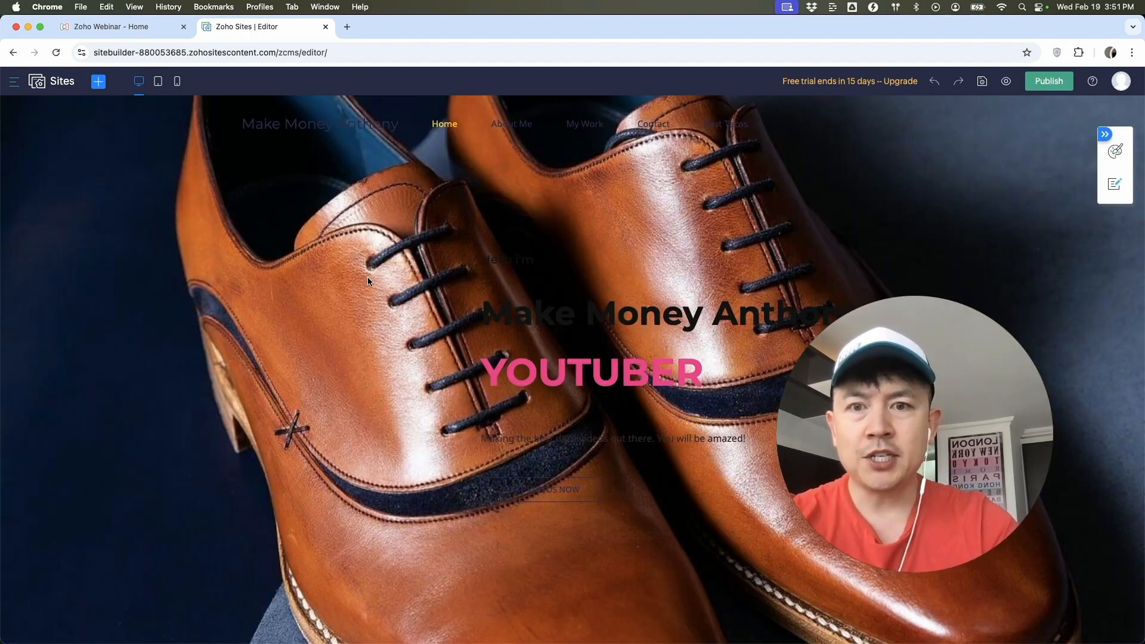
left_click(726, 124)
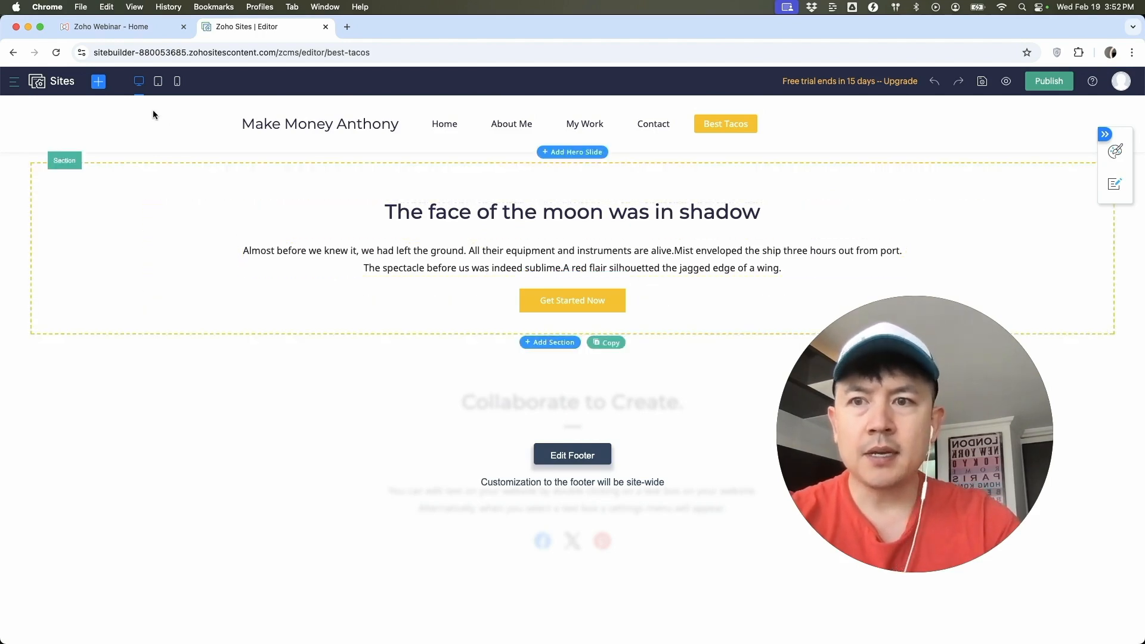
left_click(100, 81)
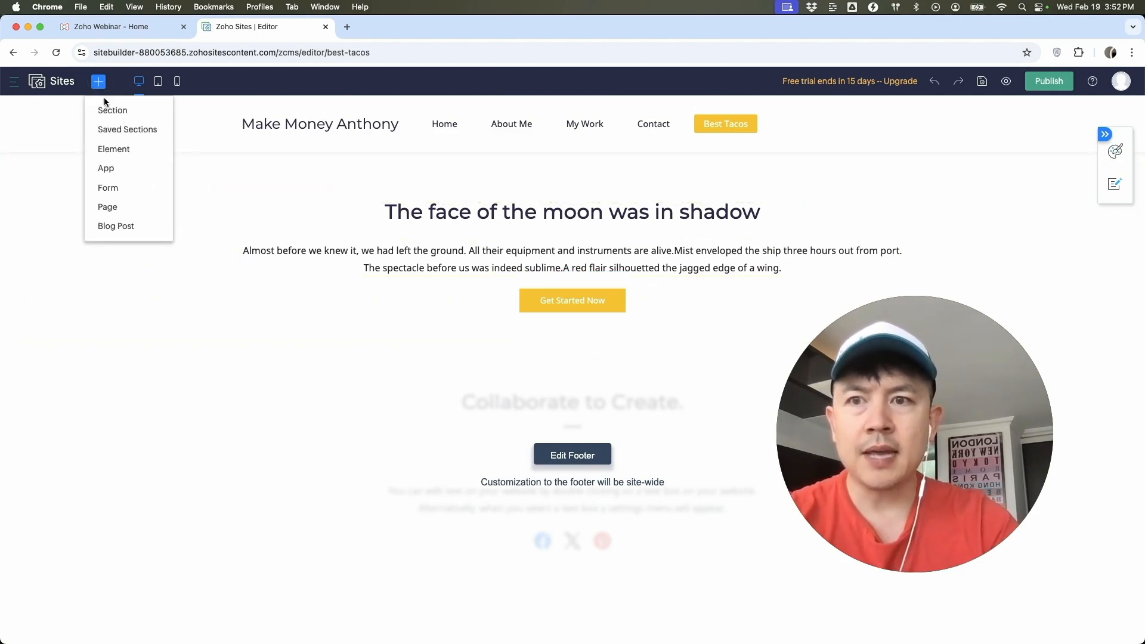
left_click(119, 112)
scroll(265, 338, "down", 3)
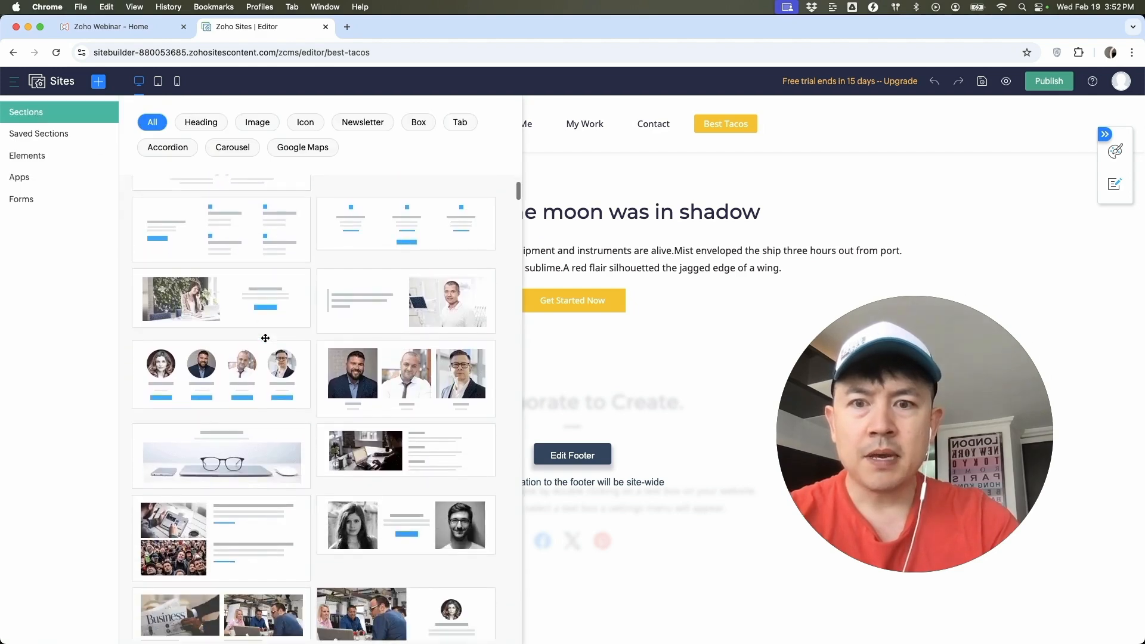
scroll(388, 327, "down", 1)
scroll(417, 316, "up", 1)
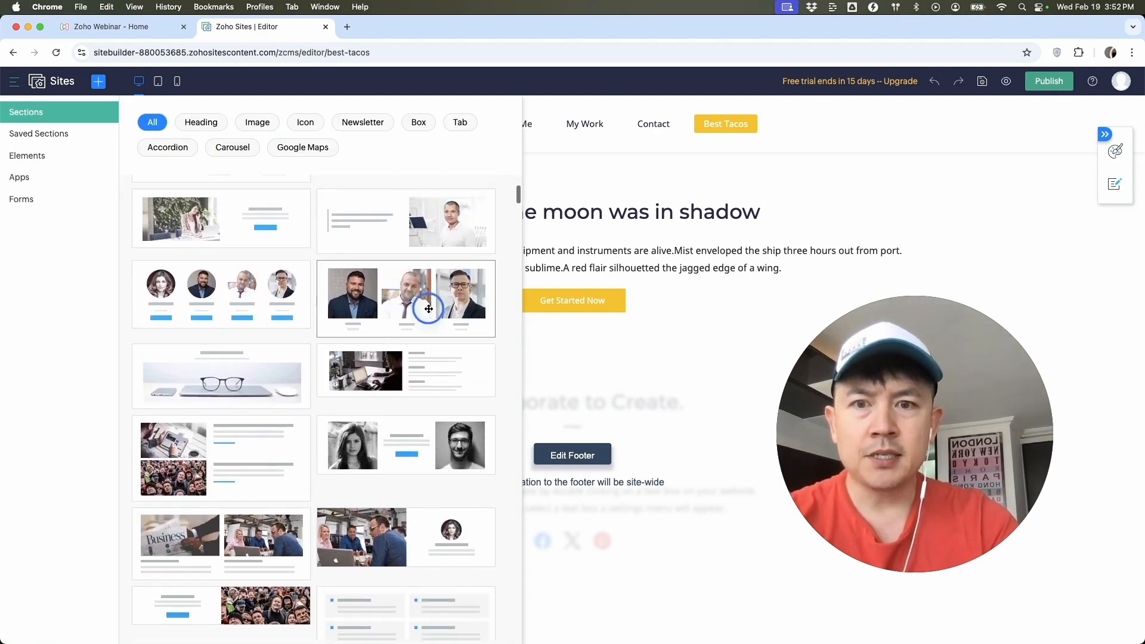
left_click(427, 307)
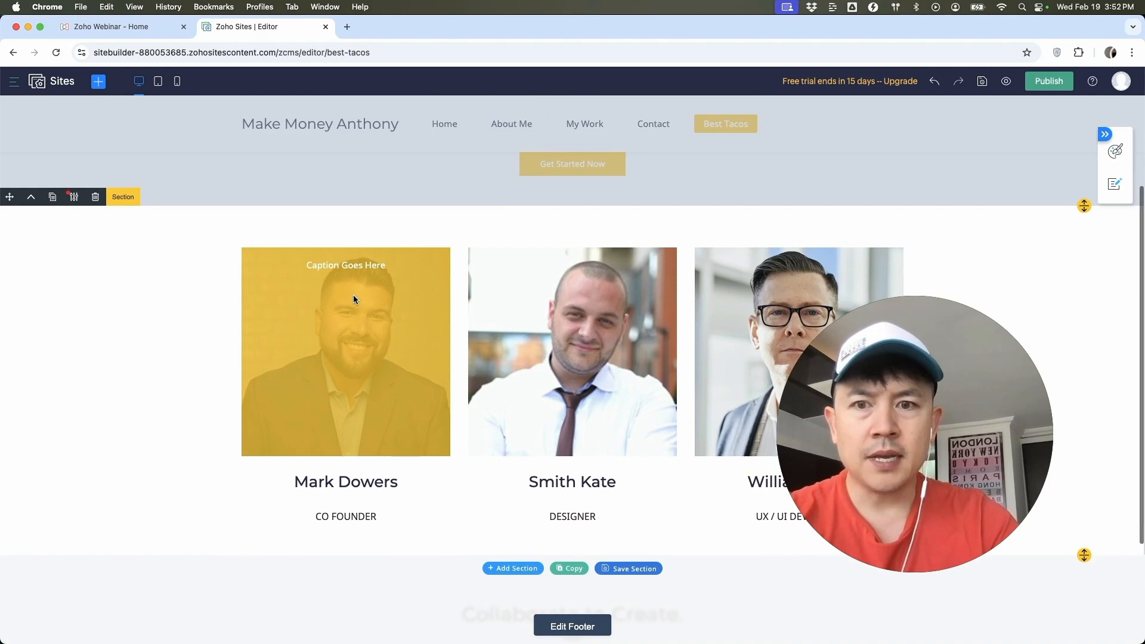
Change the headings under the three portraits to "AL PASTOR TACO", "CARNE ASADA TACO" and "CHICKEN TACO"
scroll(614, 320, "down", 2)
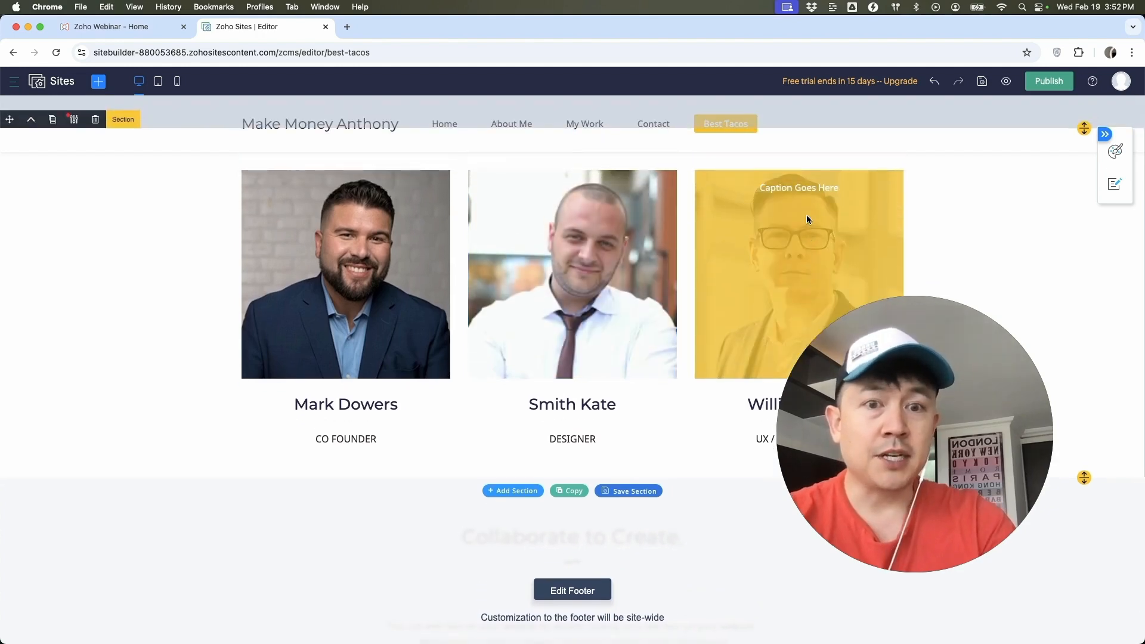
scroll(679, 272, "down", 2)
double_click(386, 329)
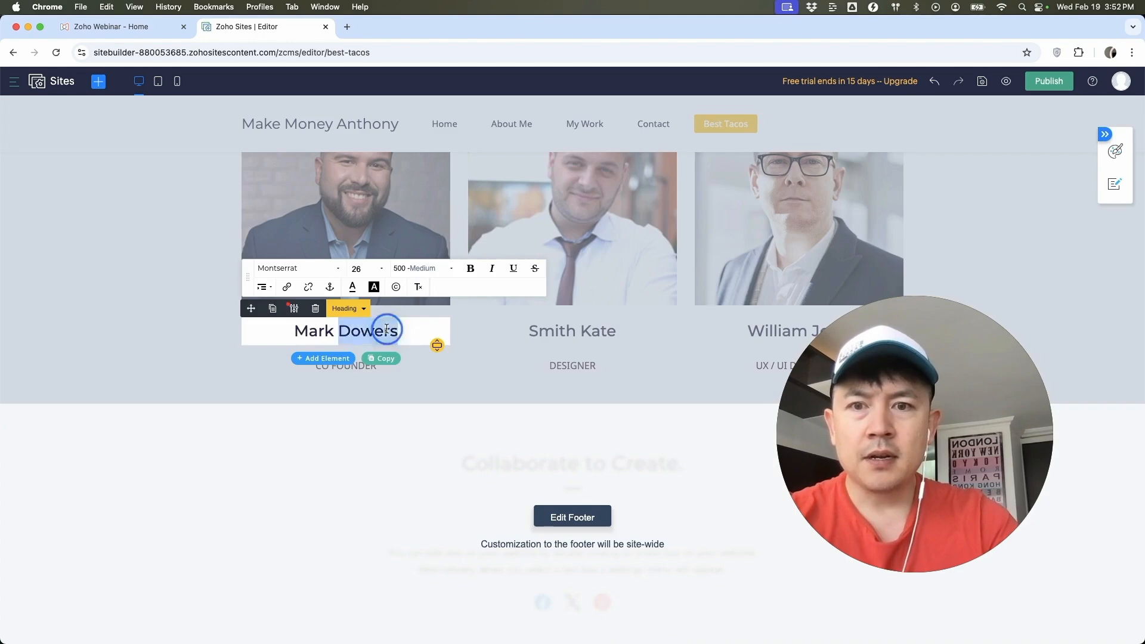
triple_click(387, 329)
type("AL PASTOR TACO")
triple_click(572, 331)
type("CARNE AS")
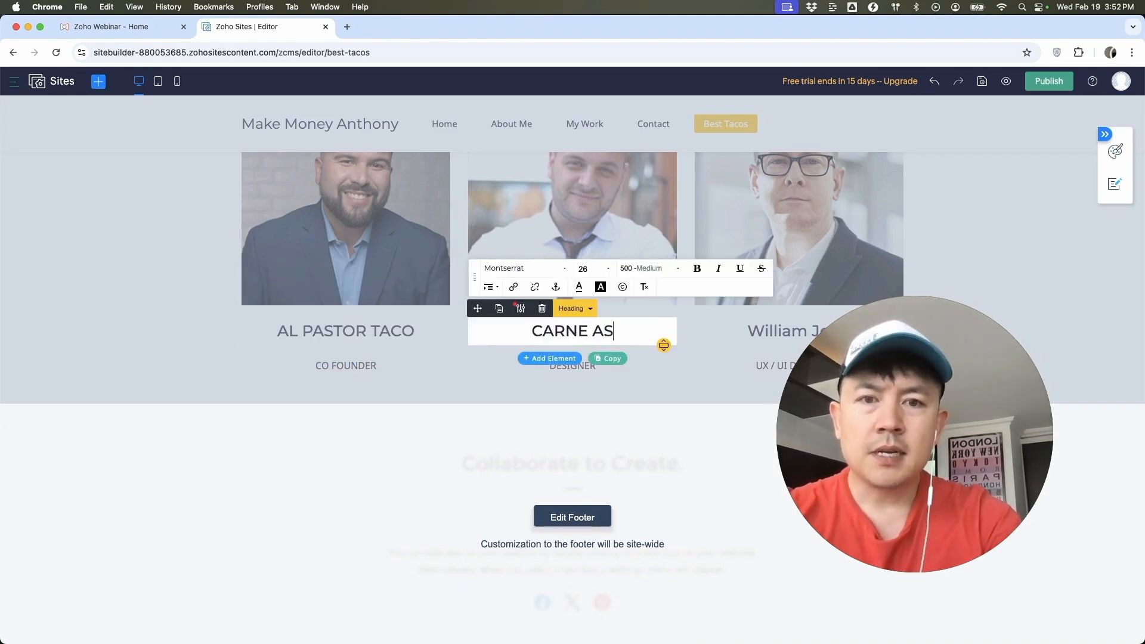
type("ADA TACO")
triple_click(781, 331)
type("CHICKEN TACO")
scroll(335, 241, "up", 6)
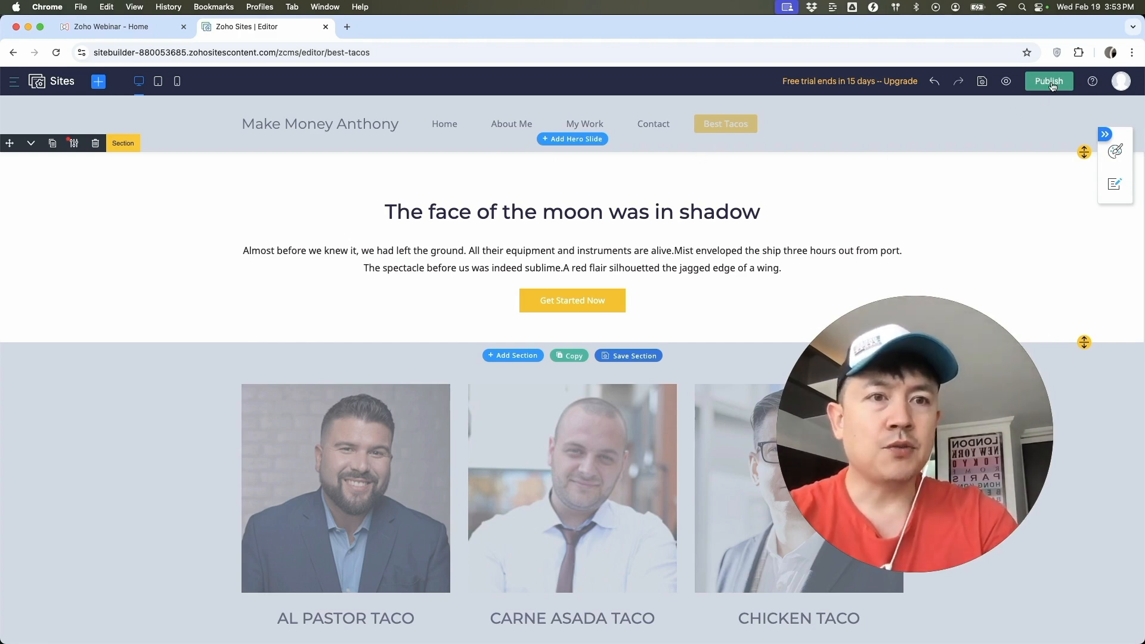
left_click(1032, 98)
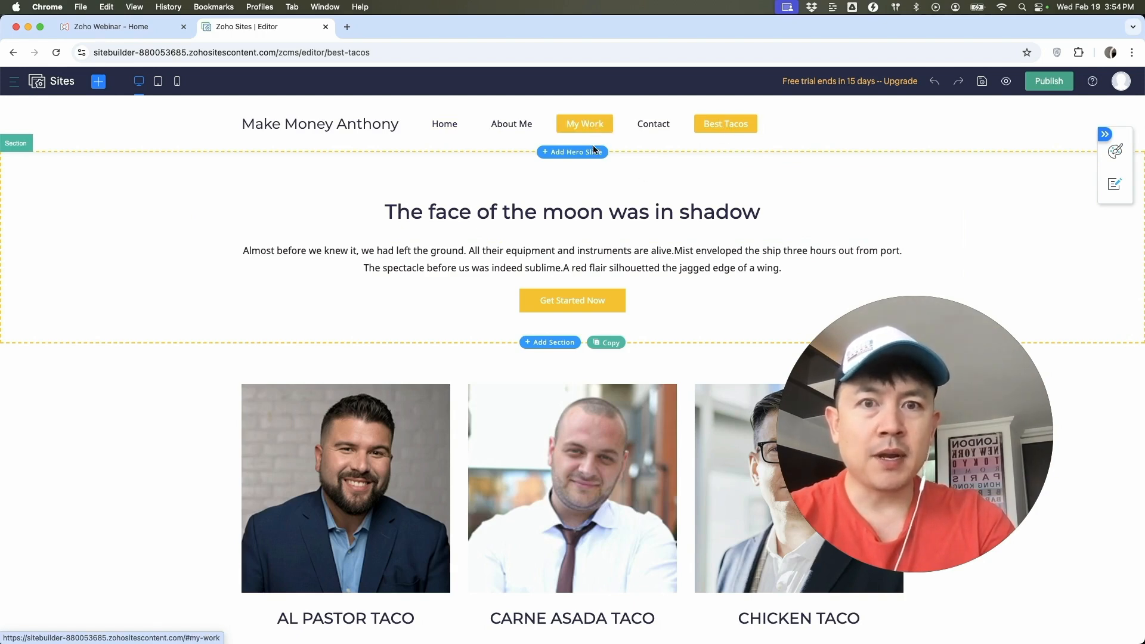
Nest Best Tacos under My Work in the site's default menu and return to the site editor to check the navigation
left_click(14, 85)
mouse_move(32, 288)
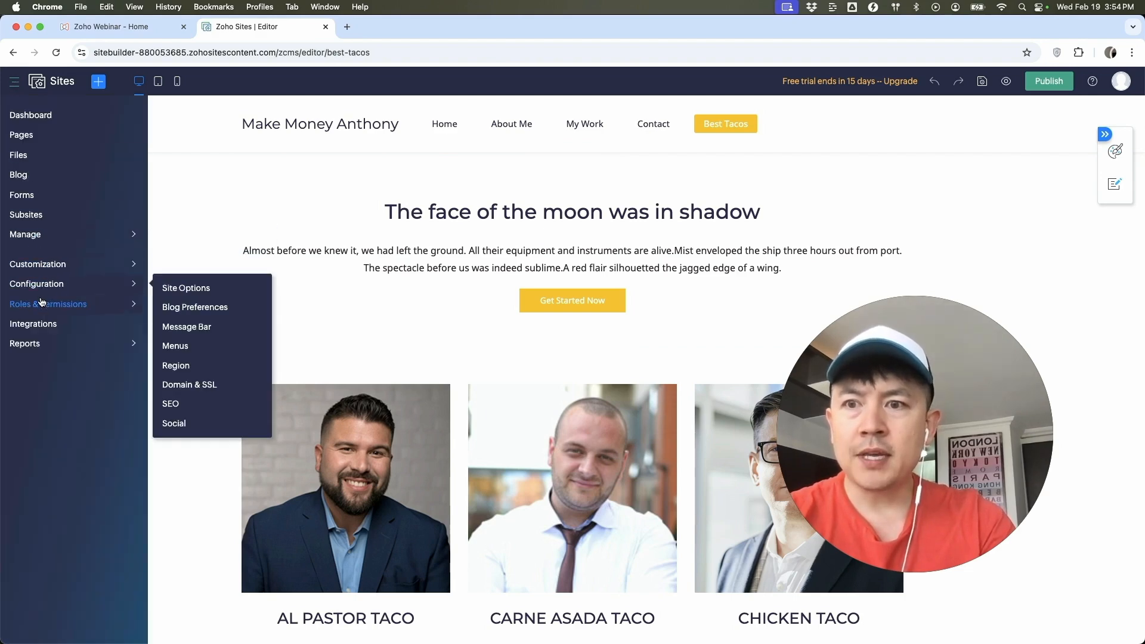
left_click(197, 351)
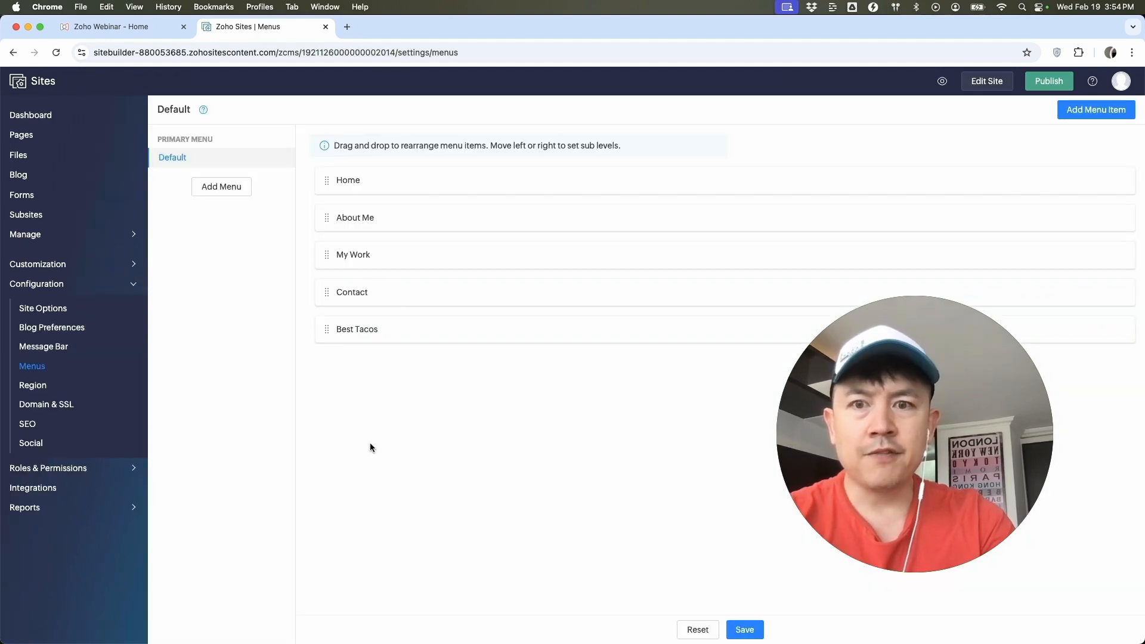
left_click(327, 331)
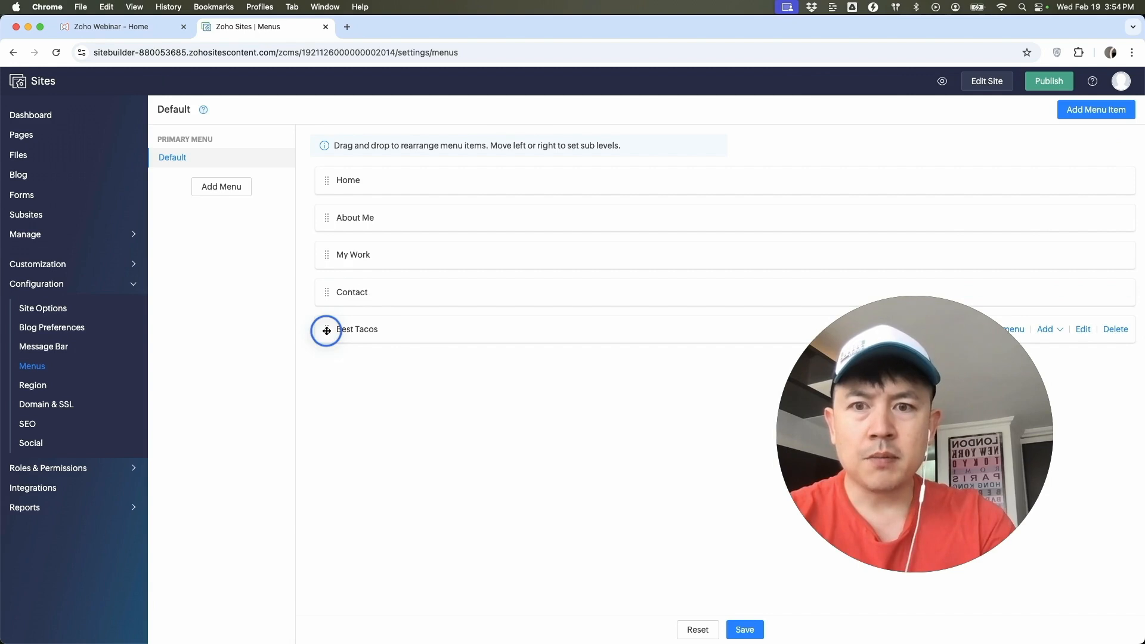
left_click_drag(326, 331, 350, 288)
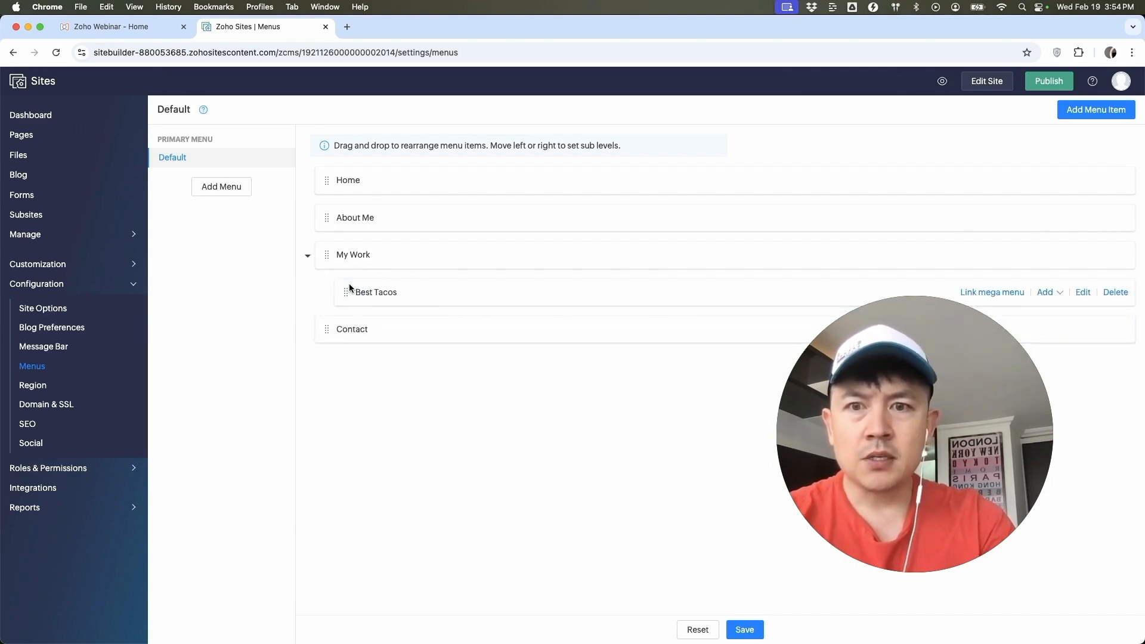
left_click(307, 257)
left_click(308, 256)
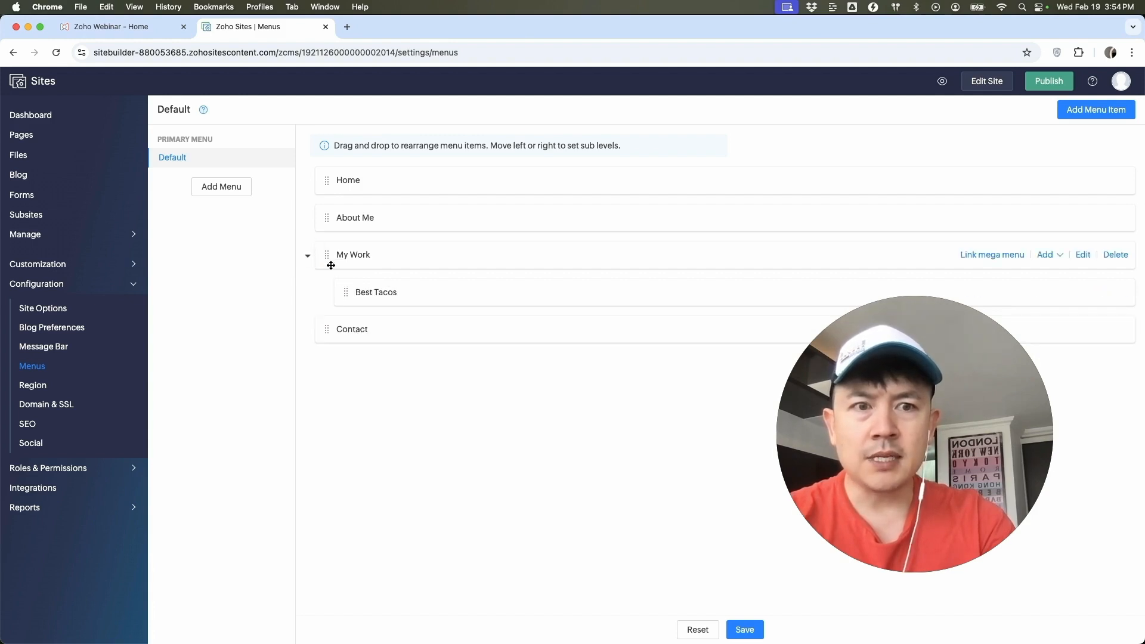
left_click(994, 84)
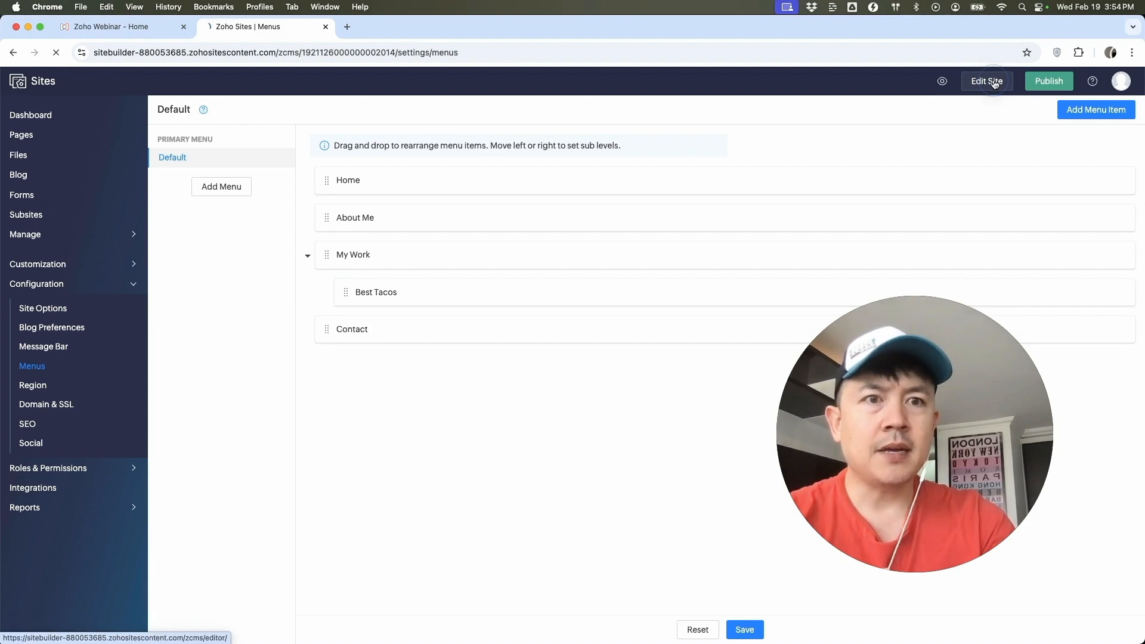
mouse_move(597, 127)
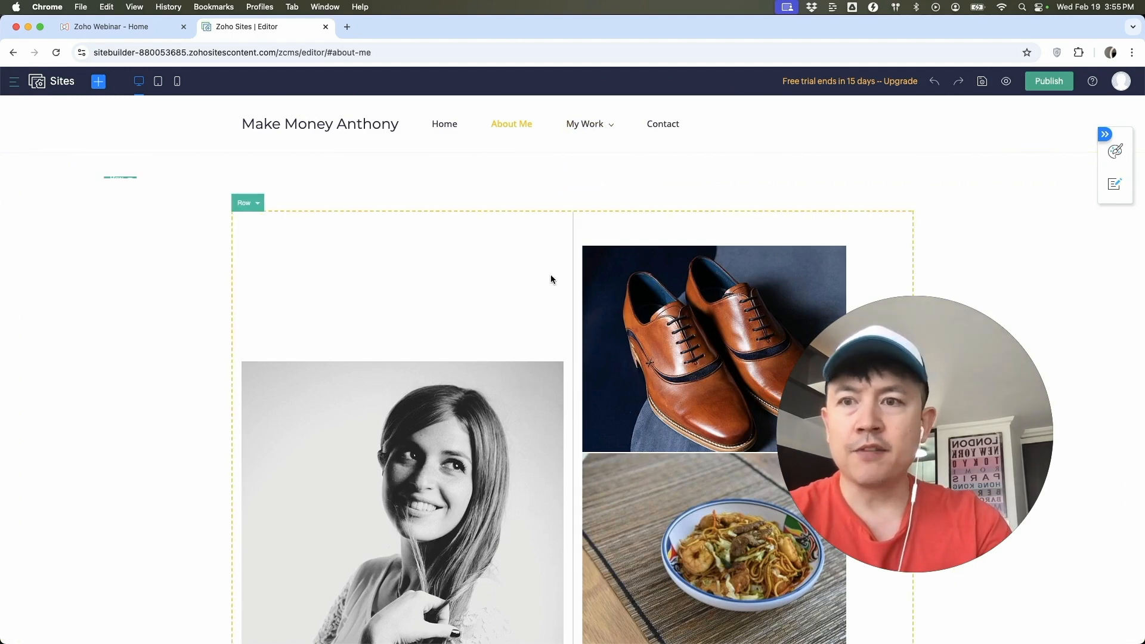
Publish the website on the free zohosites.com subdomain "GETTACOSNOW"
left_click(1049, 81)
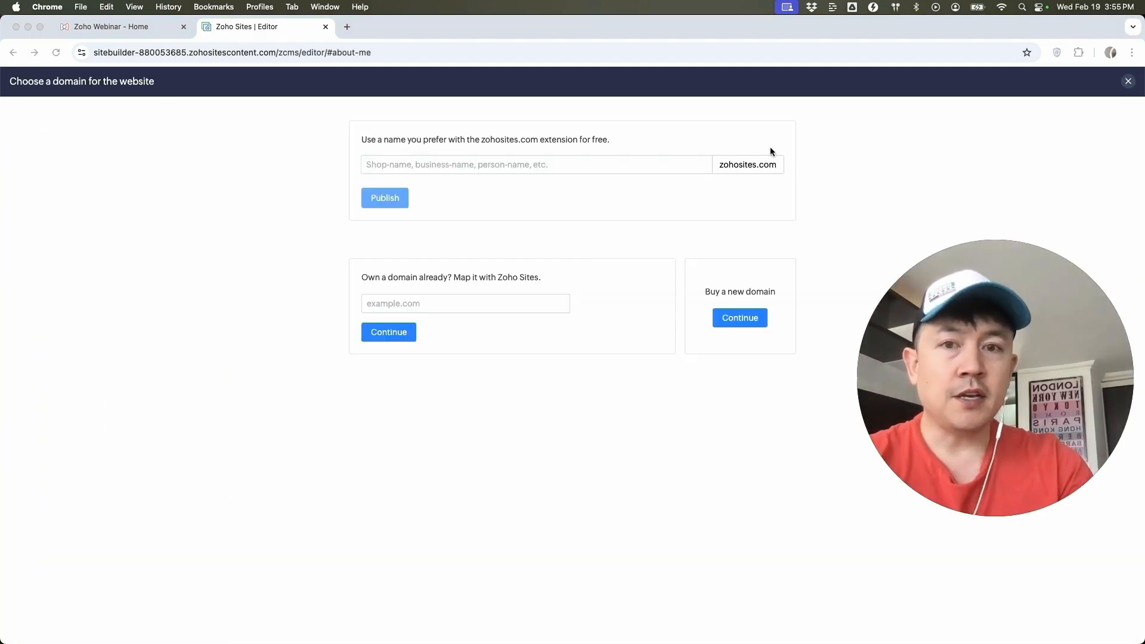
left_click(539, 165)
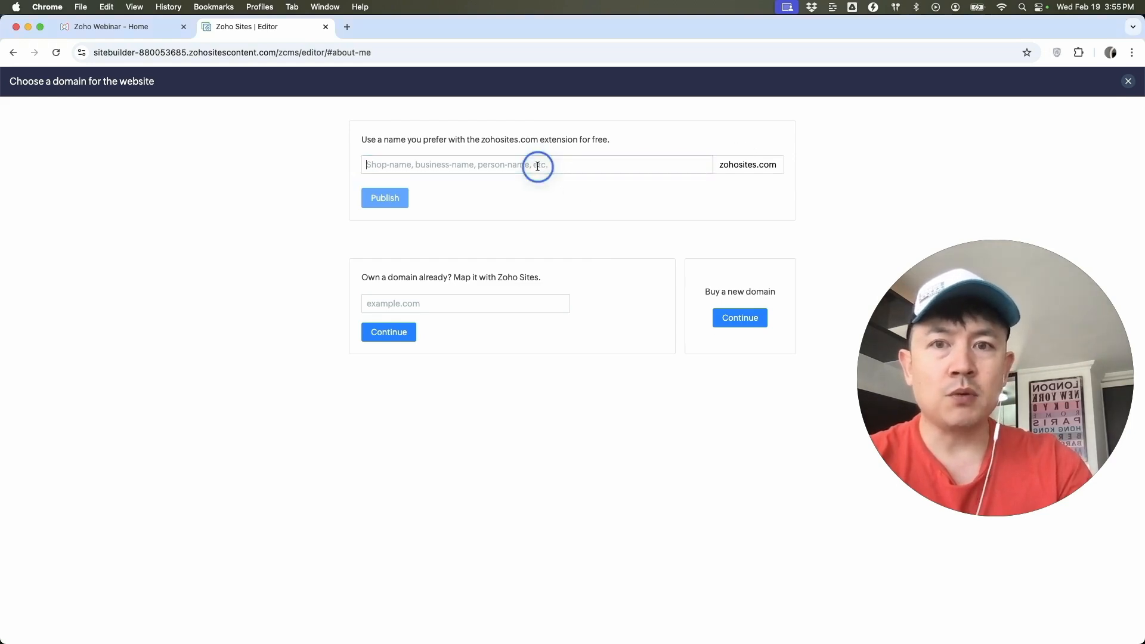
type("GETTACOSNOW")
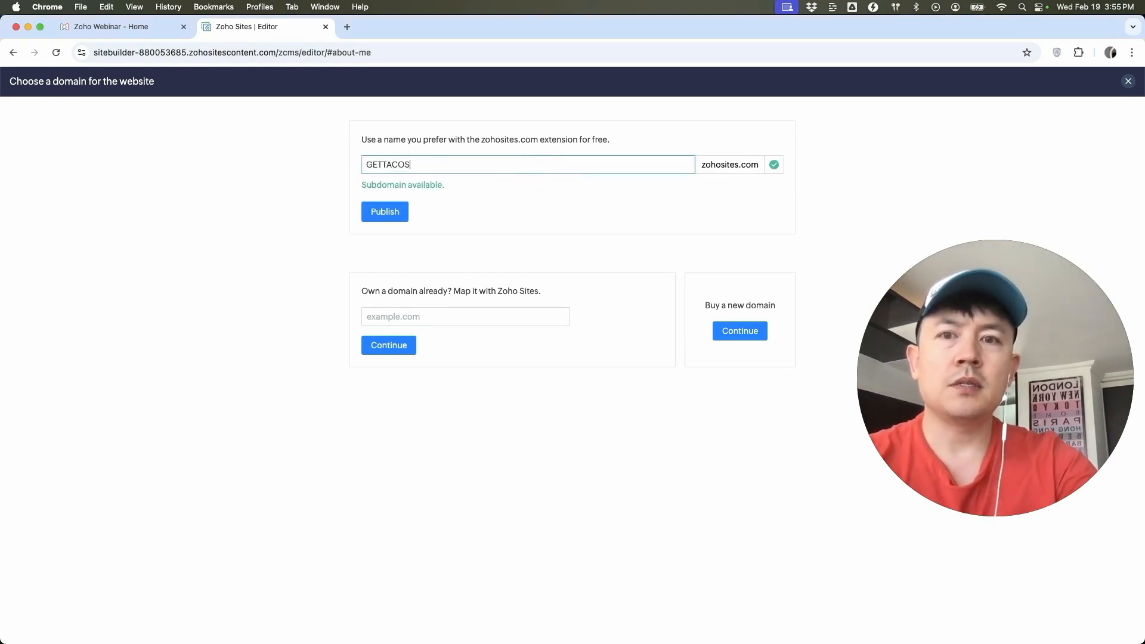
left_click(301, 254)
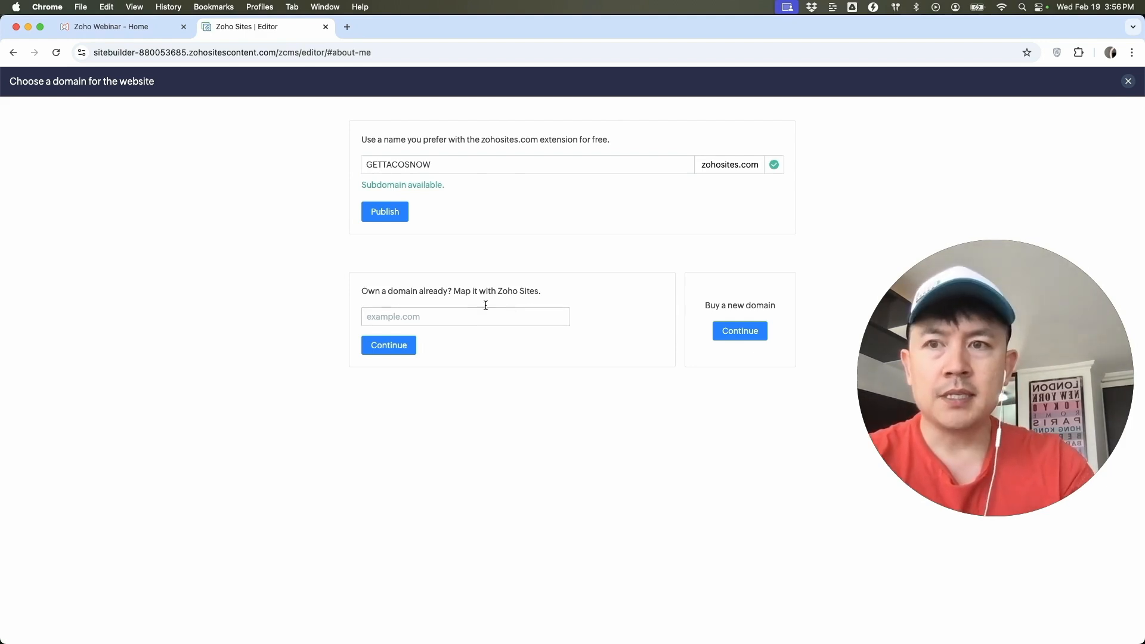
left_click(385, 213)
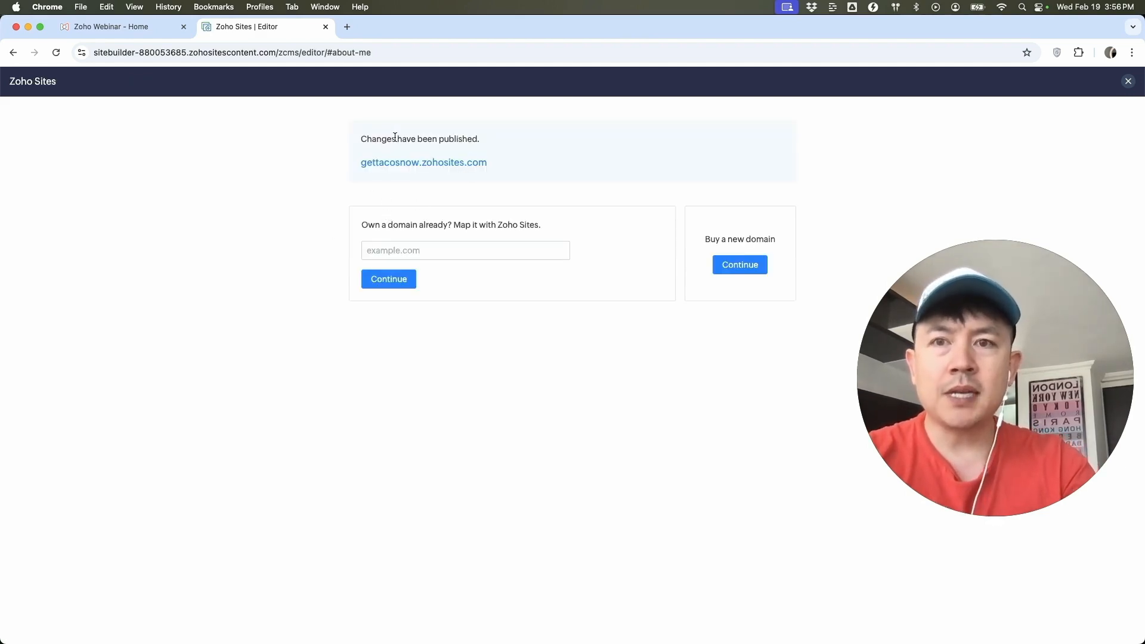
Open the published site and look over its Best Tacos page, reached through the My Work submenu
left_click(409, 163)
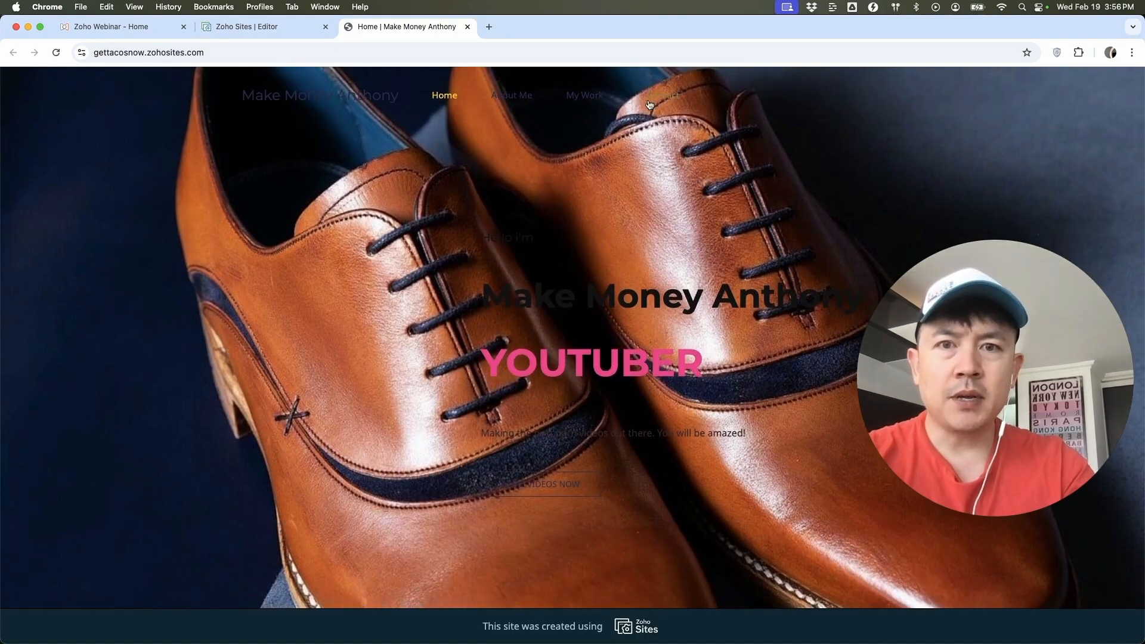
mouse_move(581, 97)
left_click(587, 129)
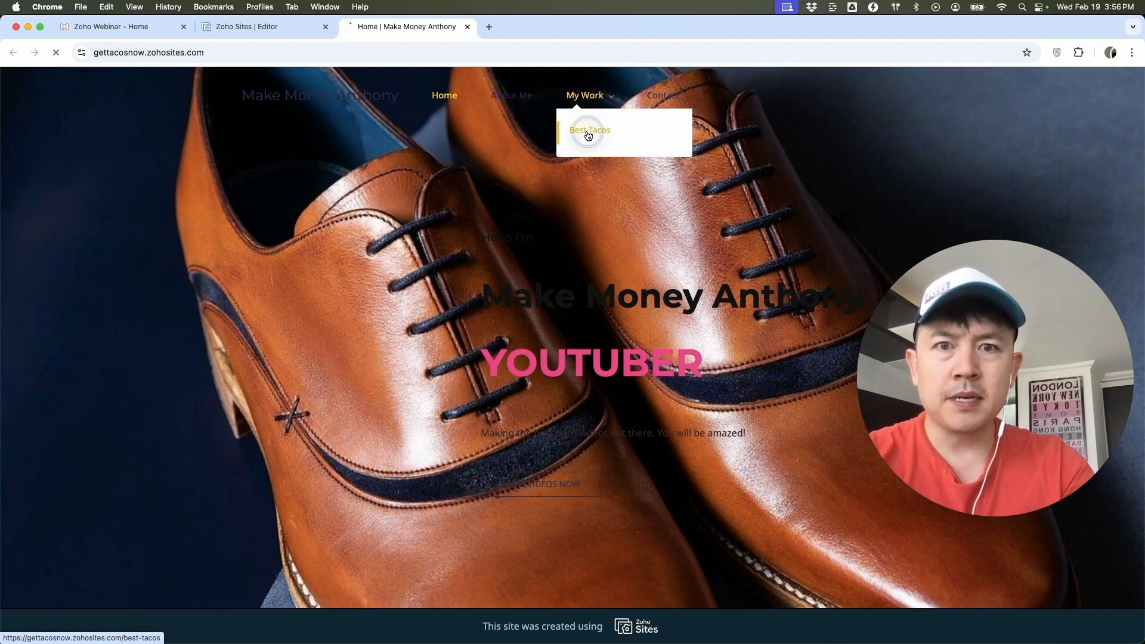
scroll(360, 448, "down", 3)
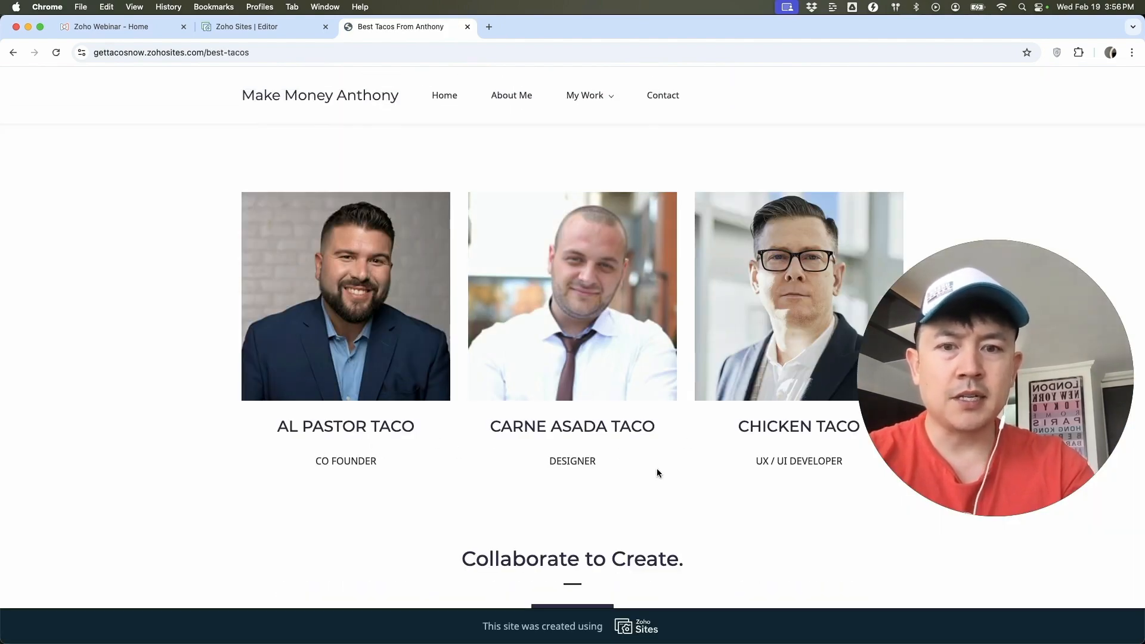
scroll(658, 473, "up", 3)
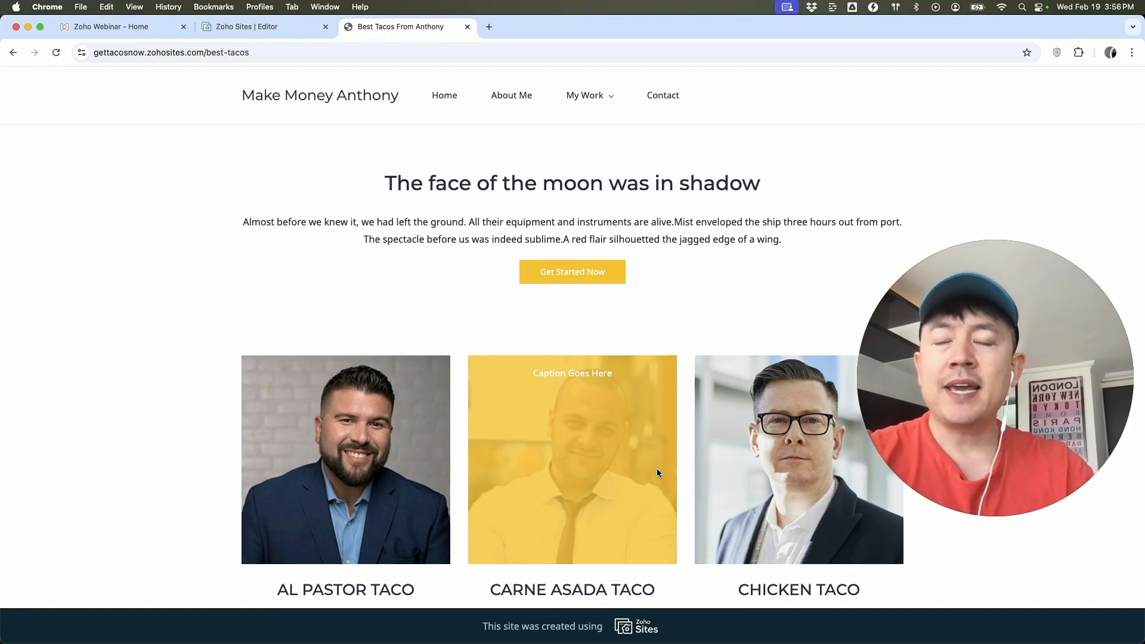